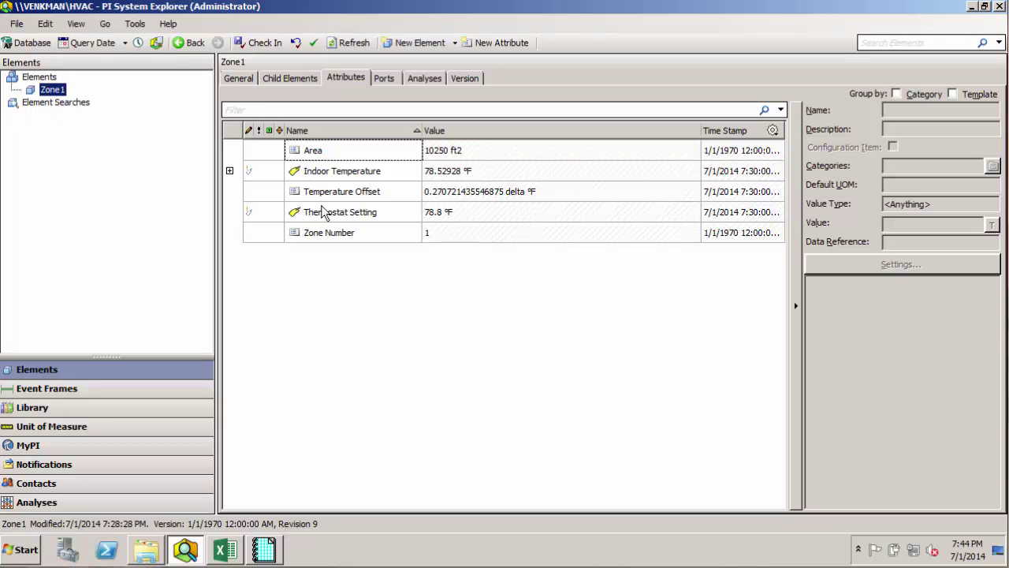
# Bring the Zone1TempDif.PDI trend display forward in PI ProcessBook and open the File menu.
pyautogui.click(316, 285)
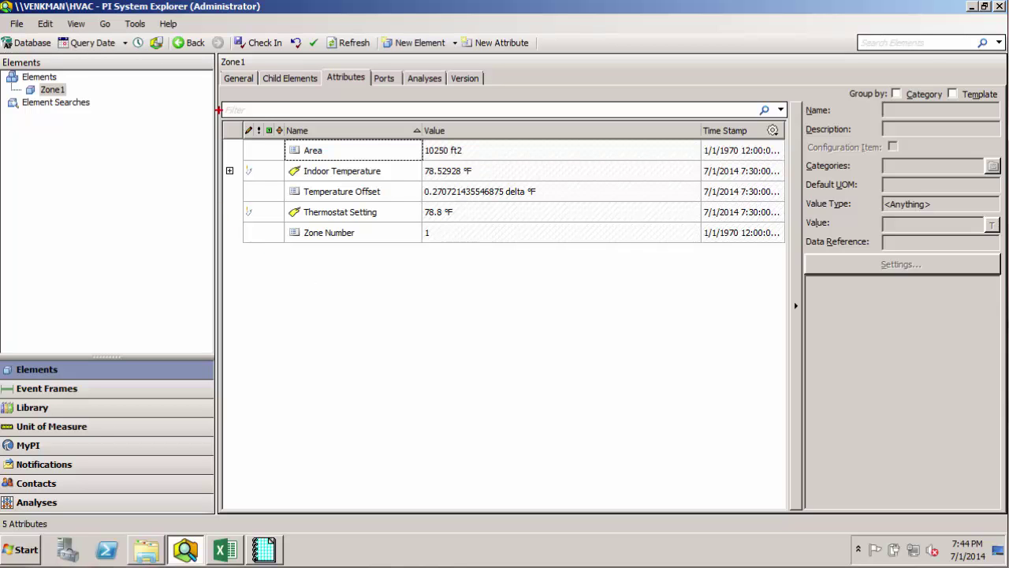
pyautogui.moveTo(219, 110)
pyautogui.mouseDown()
pyautogui.moveTo(350, 180)
pyautogui.moveTo(710, 262)
pyautogui.moveTo(782, 257)
pyautogui.mouseUp()
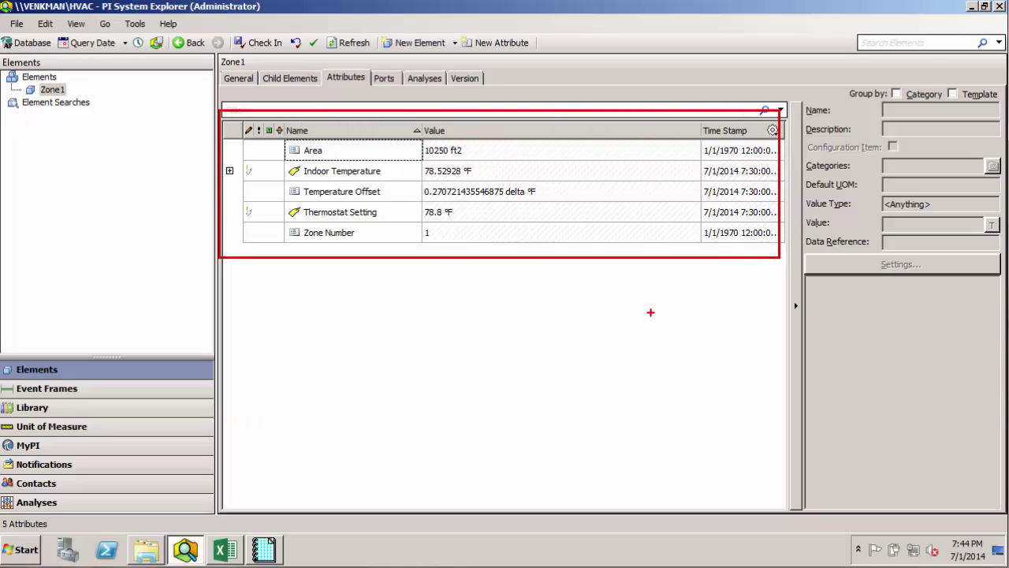
pyautogui.press('Escape')
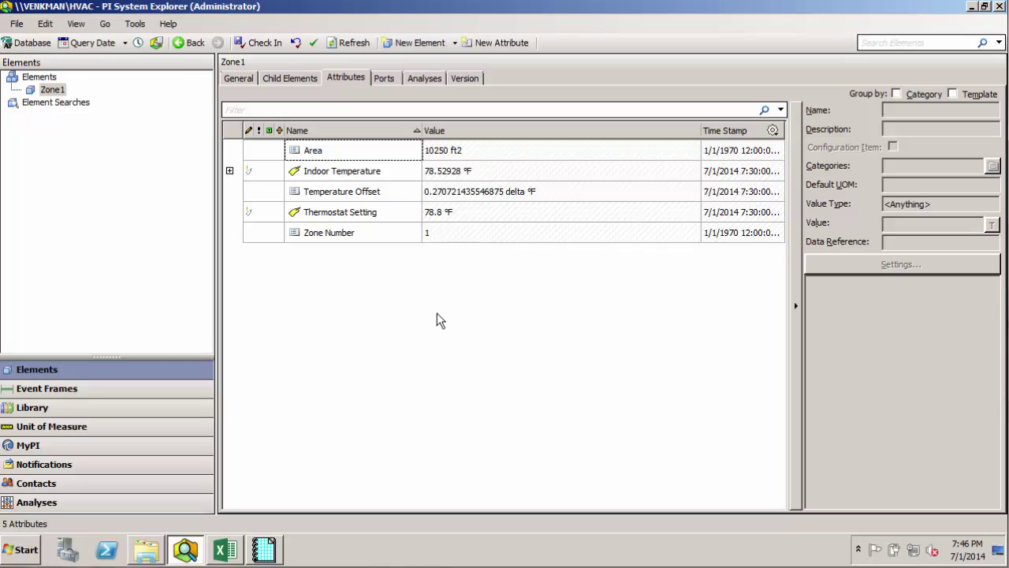
pyautogui.click(265, 550)
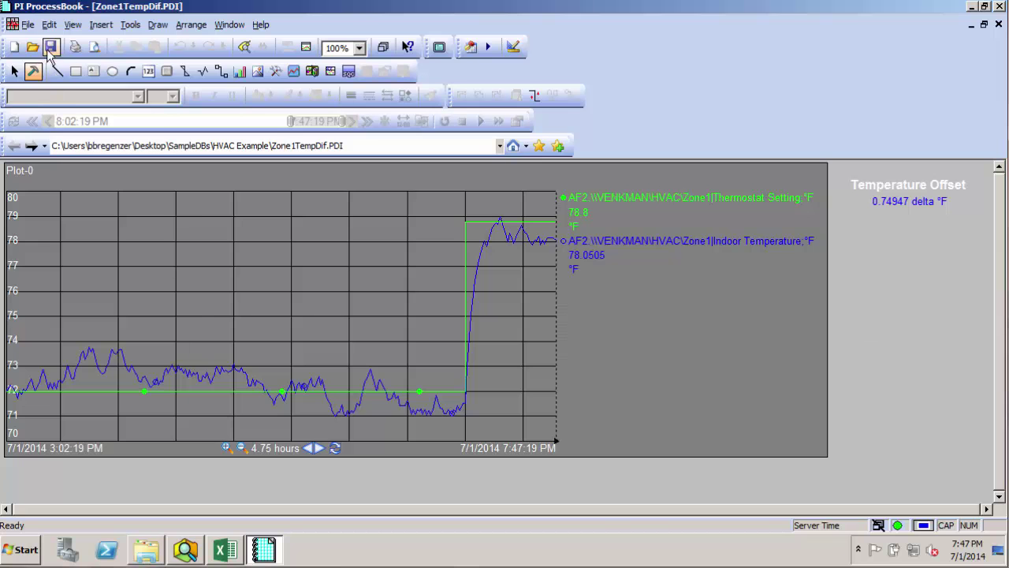
pyautogui.click(29, 25)
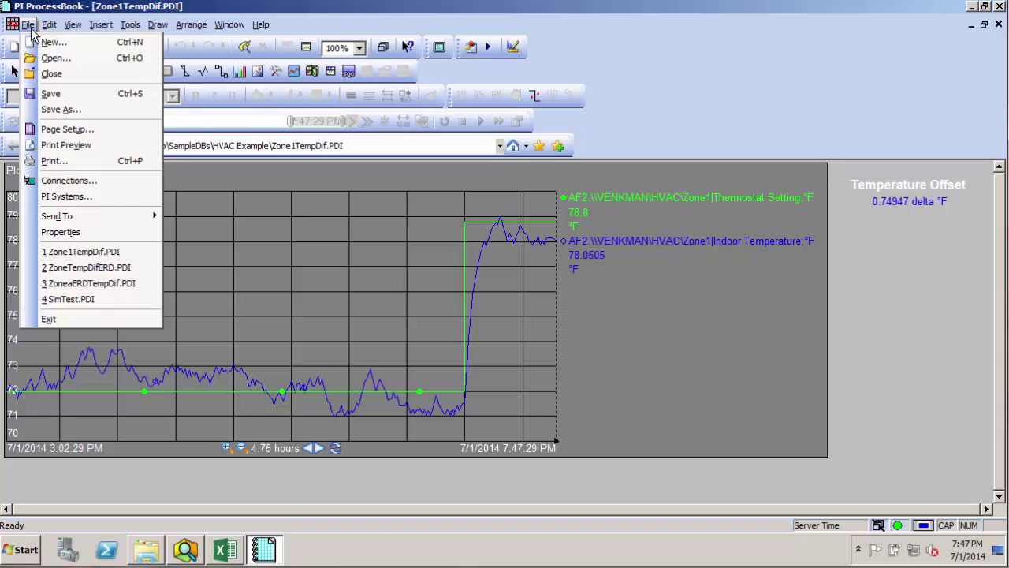
# Save the display as ZonesTempDifERD.PDI, changing the suggested Zone1TempDif name.
pyautogui.click(68, 109)
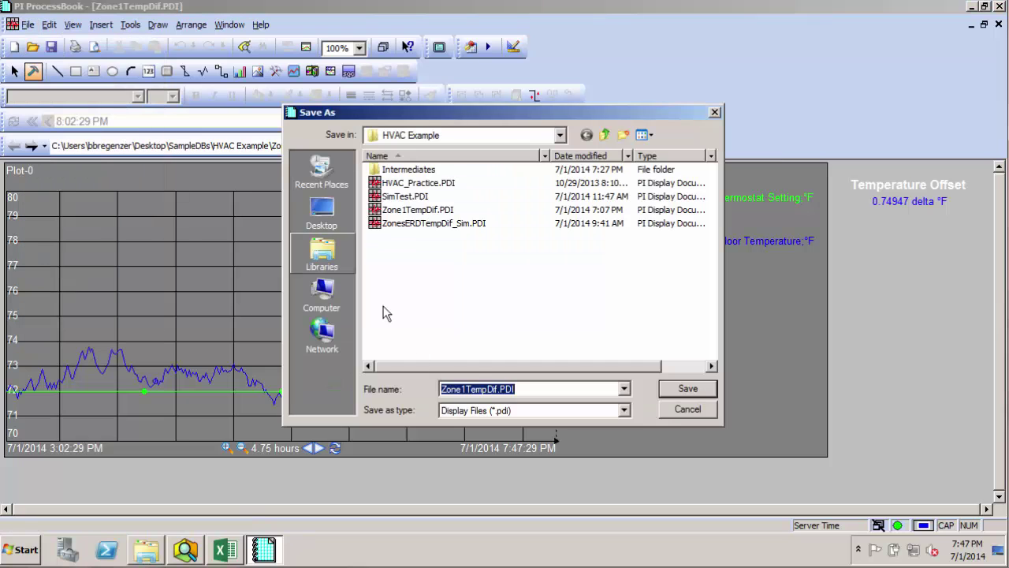
pyautogui.press('Left')
pyautogui.press('Left')
pyautogui.press('Left')
pyautogui.press('Left')
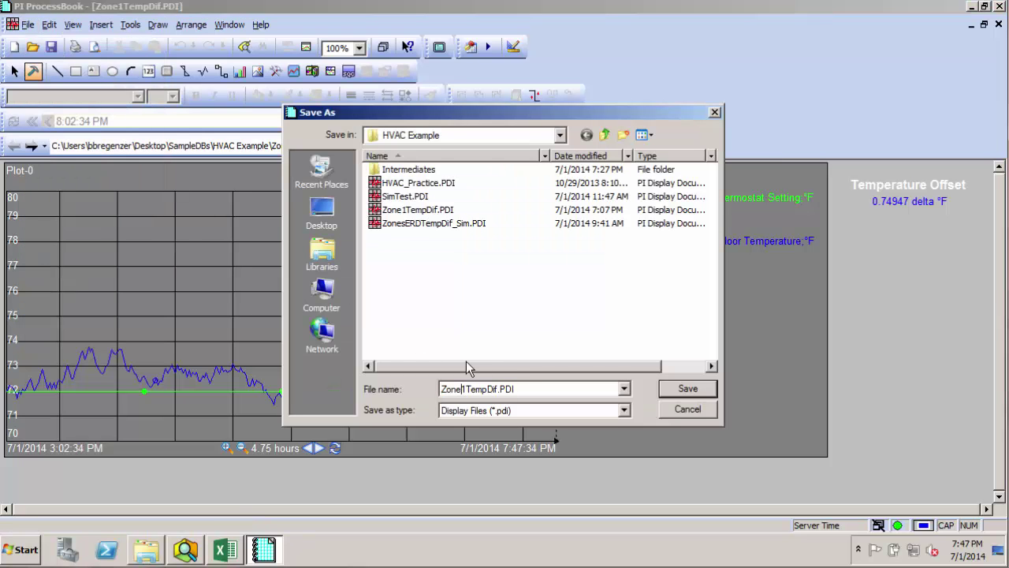
pyautogui.press('BackSpace')
pyautogui.write('S')
pyautogui.press('Delete')
pyautogui.write('e')
pyautogui.hotkey('ctrl', 'z')
pyautogui.press('Left')
pyautogui.press('Left')
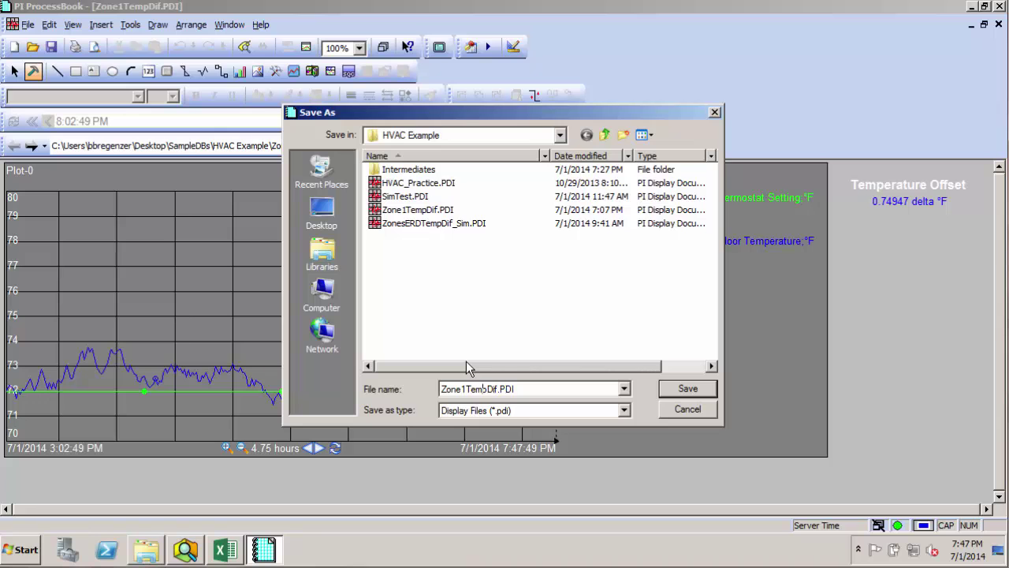
pyautogui.press('Delete')
pyautogui.write('s')
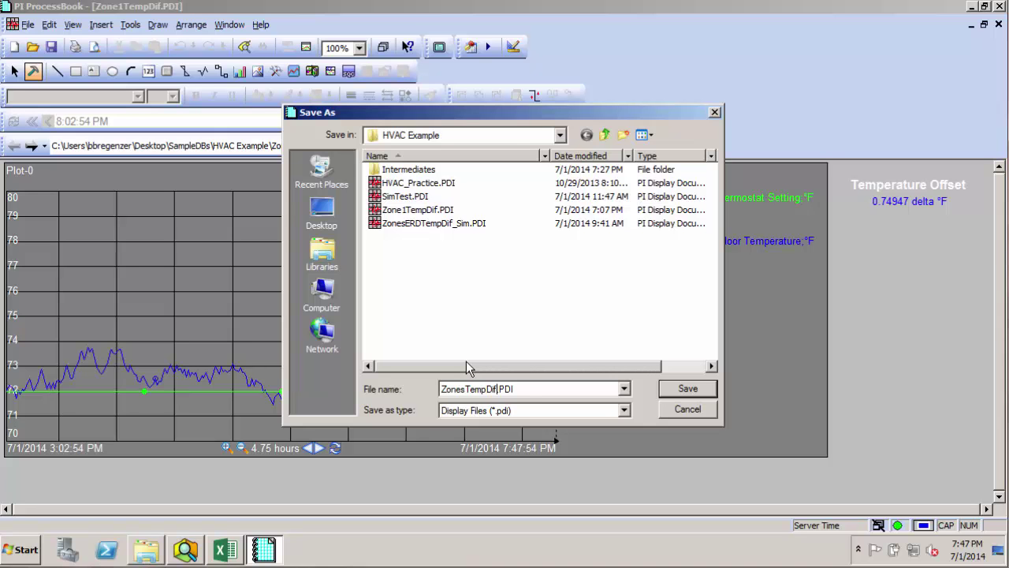
pyautogui.write('ERD')
pyautogui.press('Return')
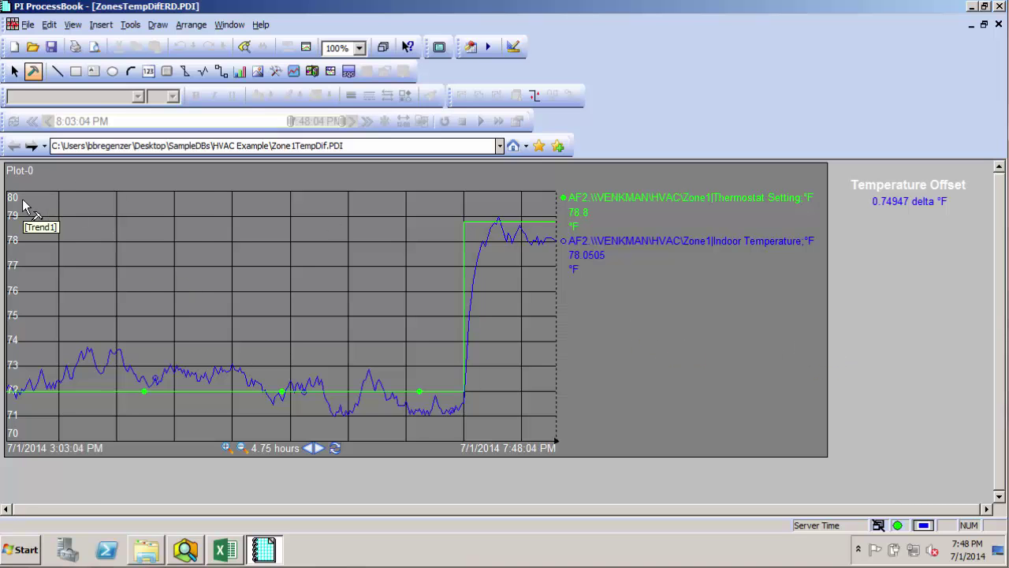
# Narrow the trend plot and shift the Temperature Offset label and value left.
pyautogui.click(712, 284)
pyautogui.moveTo(829, 310); pyautogui.dragTo(631, 315)
pyautogui.click(980, 234)
pyautogui.moveTo(980, 234); pyautogui.dragTo(867, 175)
pyautogui.press('Left')
pyautogui.press('Left')
pyautogui.press('Left')
pyautogui.press('Left')
pyautogui.press('Left')
pyautogui.press('Left')
pyautogui.press('Left')
pyautogui.press('Left')
pyautogui.press('Left')
pyautogui.press('Left')
pyautogui.press('Left')
pyautogui.press('Left')
pyautogui.press('Left')
pyautogui.press('Left')
pyautogui.press('Left')
pyautogui.press('Left')
pyautogui.press('Left')
pyautogui.press('Left')
pyautogui.press('Left')
pyautogui.press('Left')
pyautogui.press('Left')
pyautogui.press('Left')
pyautogui.press('Left')
pyautogui.press('Left')
pyautogui.press('Left')
pyautogui.press('Left')
pyautogui.press('Left')
pyautogui.press('Left')
pyautogui.press('Left')
pyautogui.press('Left')
pyautogui.press('Left')
pyautogui.press('Left')
pyautogui.press('Left')
pyautogui.press('Left')
pyautogui.press('Left')
pyautogui.press('Left')
pyautogui.press('Left')
pyautogui.press('Left')
pyautogui.press('Left')
pyautogui.press('Left')
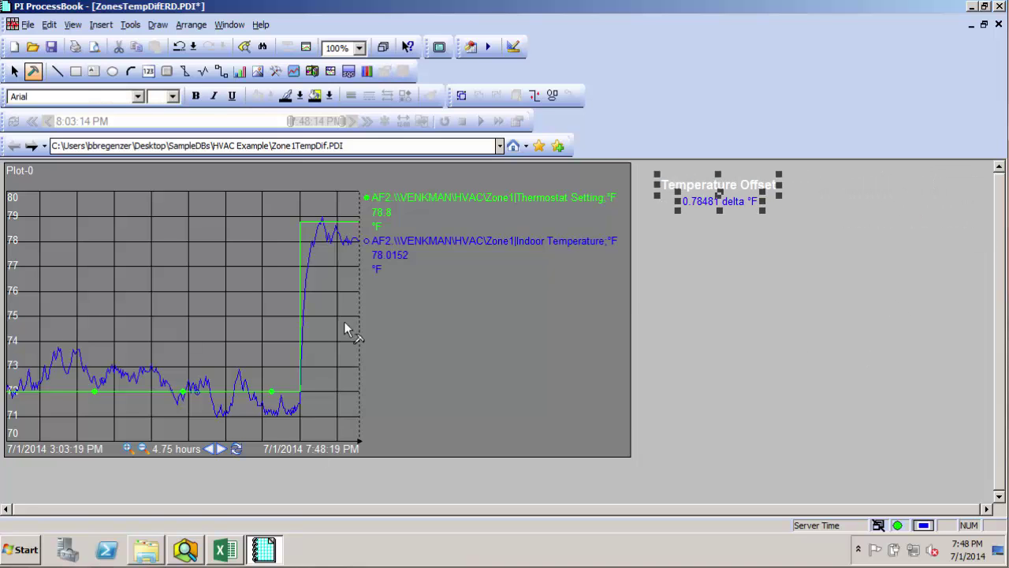
# Show the Element Relative Display pane from the View menu and widen it.
pyautogui.click(73, 25)
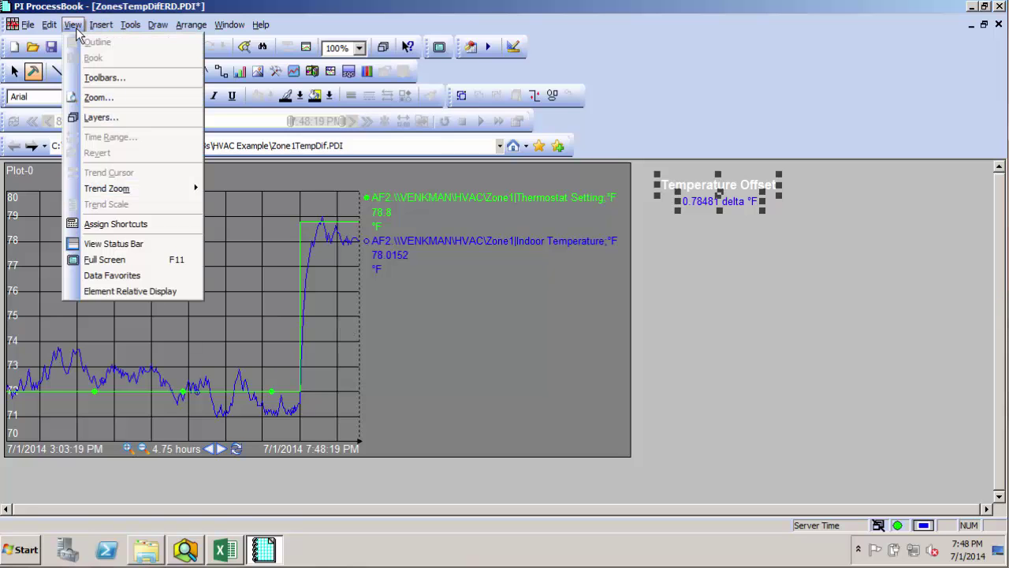
pyautogui.click(151, 291)
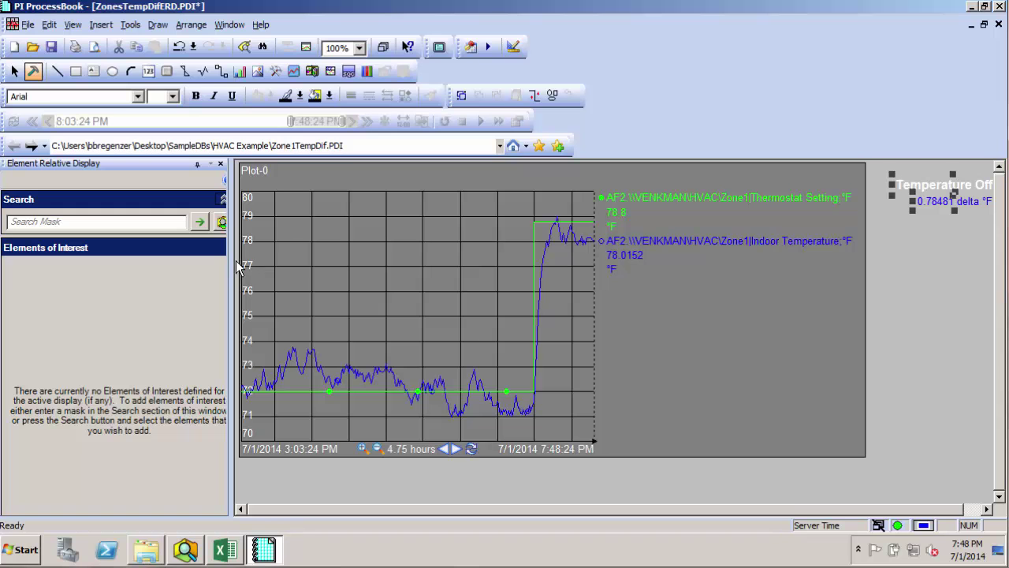
pyautogui.moveTo(233, 261); pyautogui.dragTo(260, 263)
# Search HVAC Prod under OSIsoft Research Lab for Zone Template elements and select all three zones.
pyautogui.click(238, 223)
pyautogui.click(553, 137)
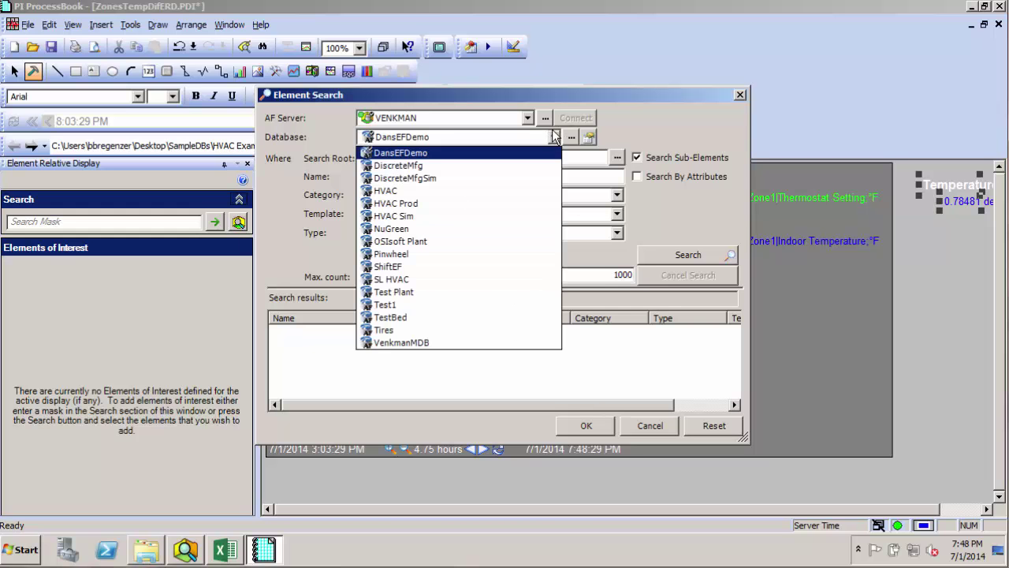
pyautogui.click(498, 203)
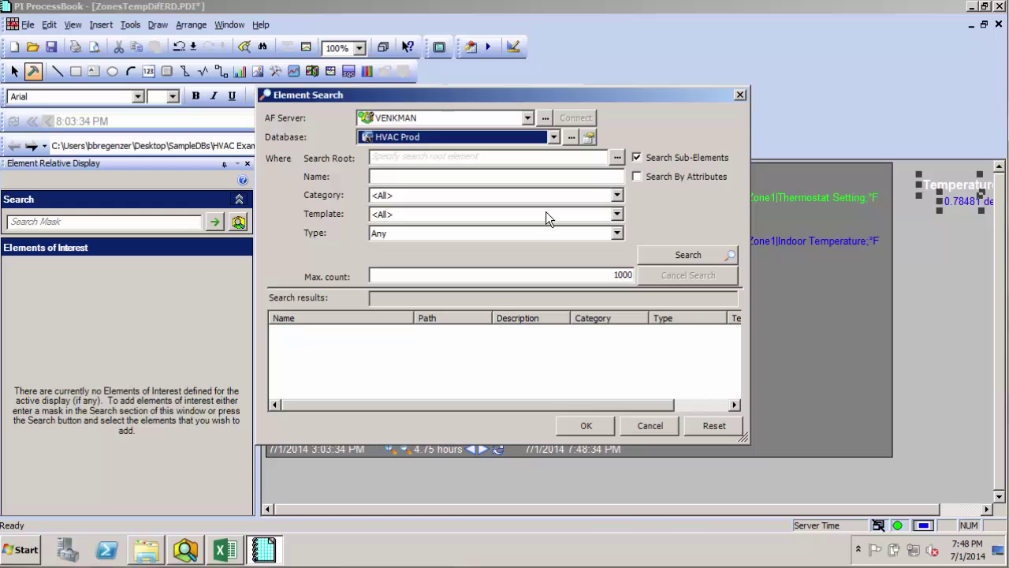
pyautogui.click(617, 158)
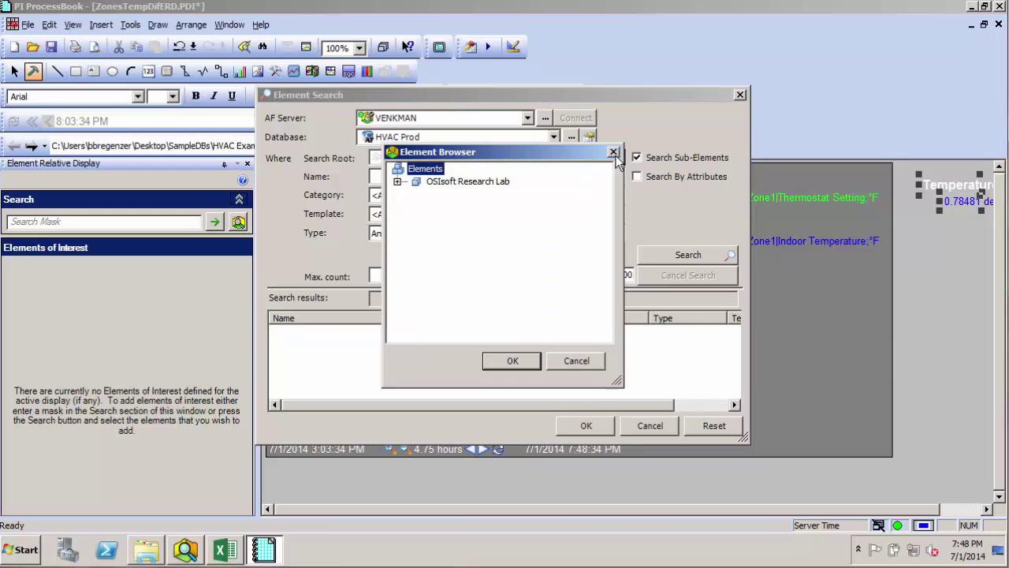
pyautogui.click(495, 183)
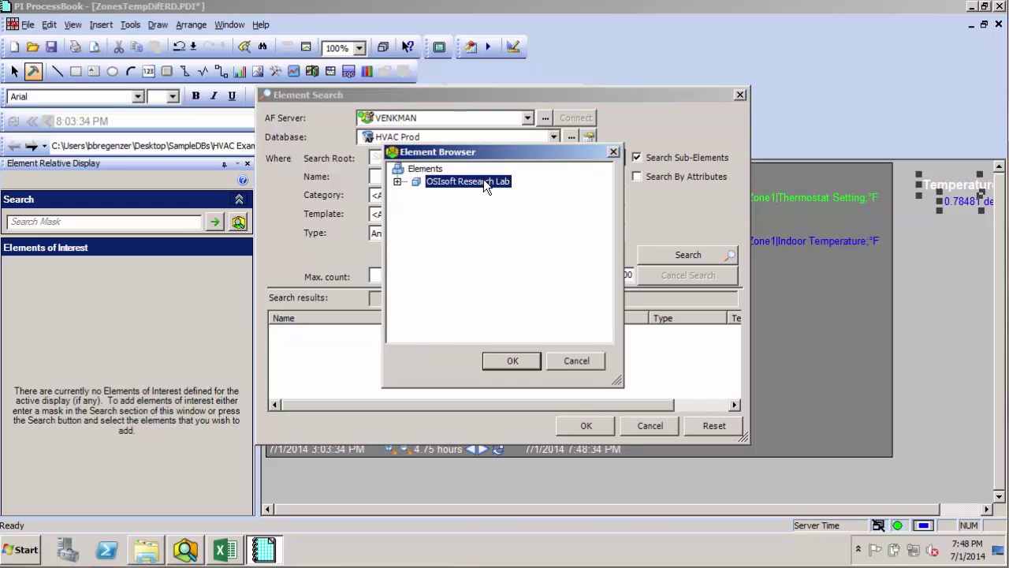
pyautogui.click(520, 362)
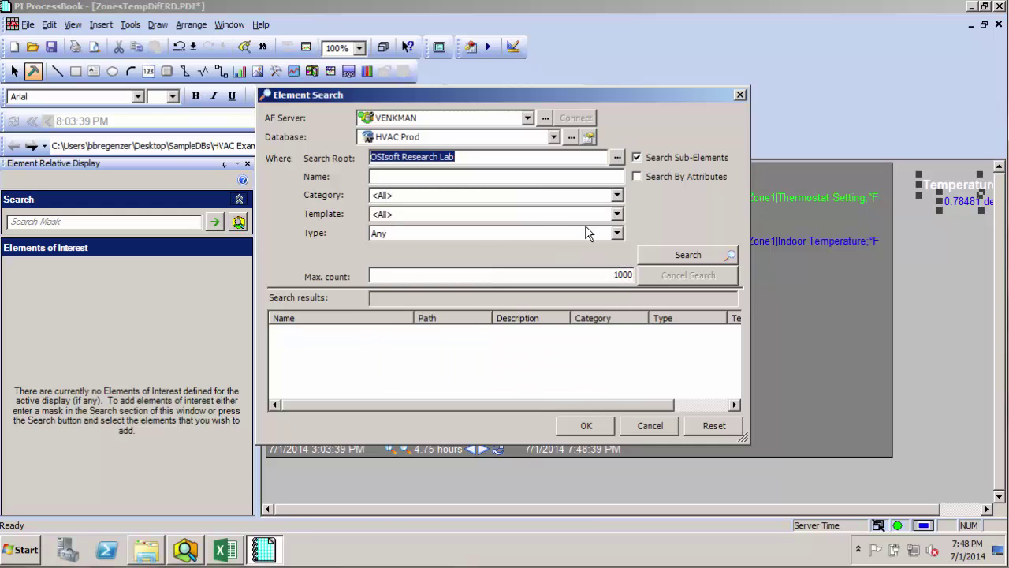
pyautogui.click(617, 214)
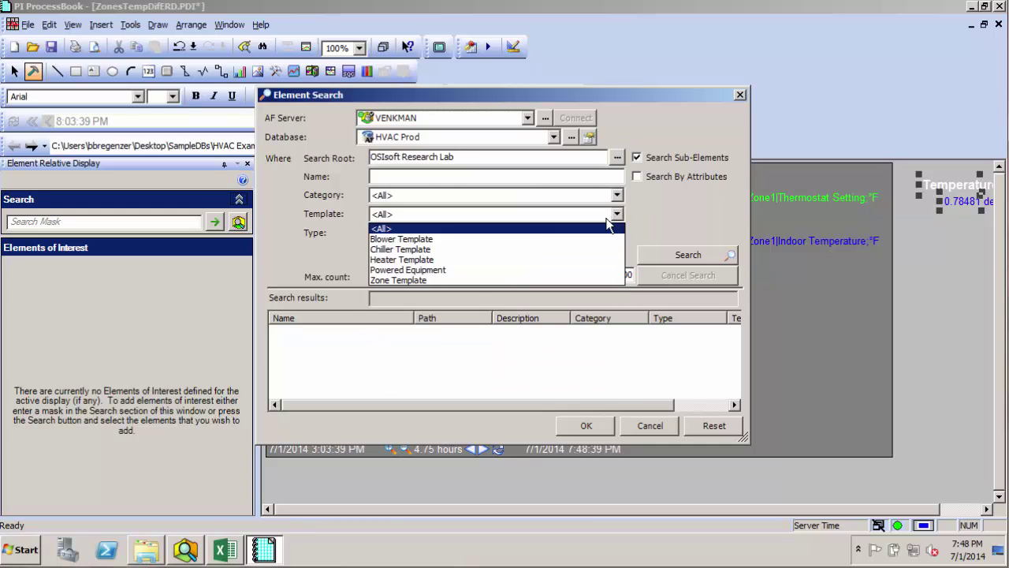
pyautogui.click(463, 281)
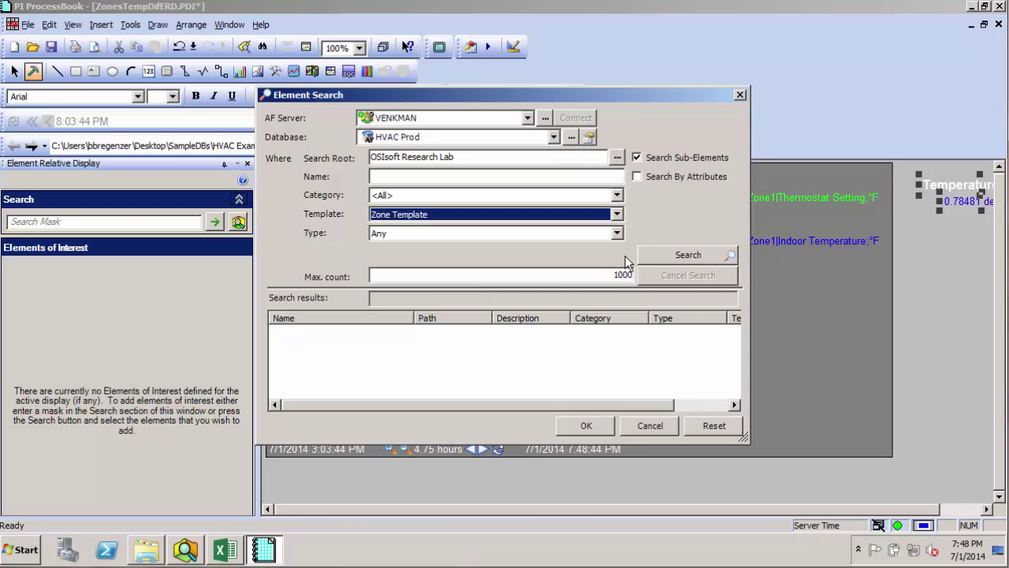
pyautogui.click(673, 257)
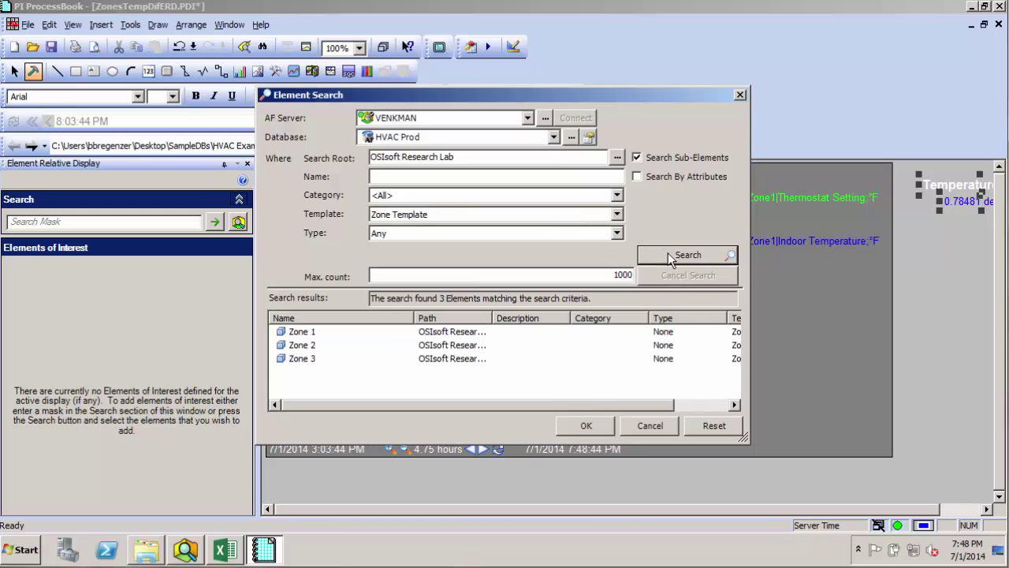
pyautogui.click(310, 334)
pyautogui.hotkey('ctrl', 'a')
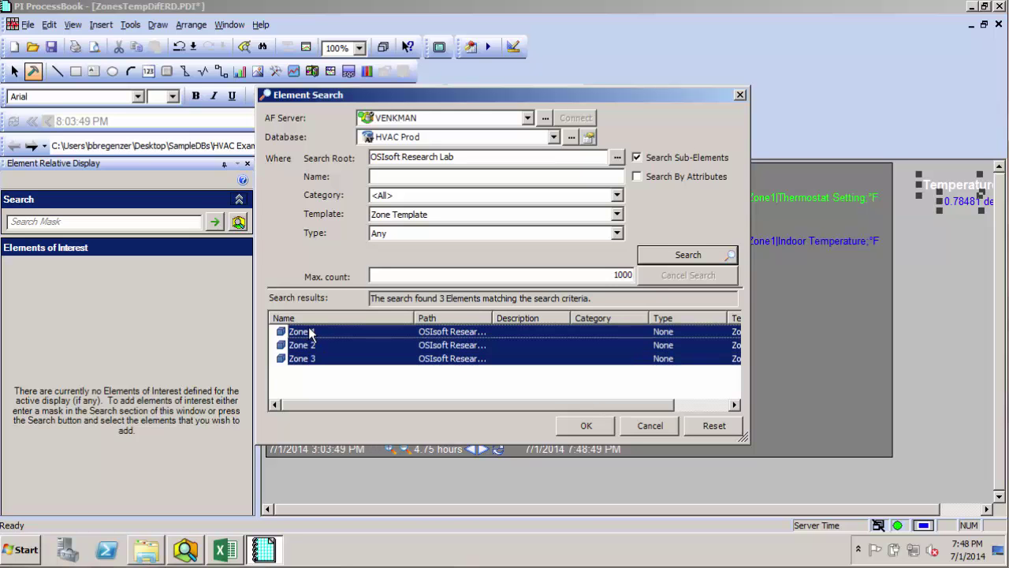
# Add the zones as elements of interest, then clear the trend's old traces and switch to Element Relative.
pyautogui.click(583, 425)
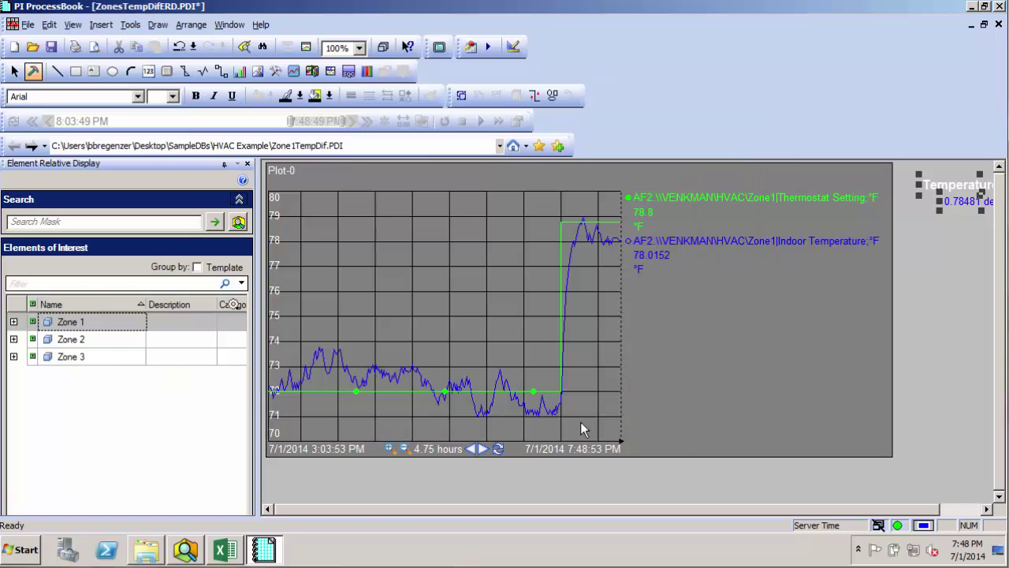
pyautogui.doubleClick(718, 299)
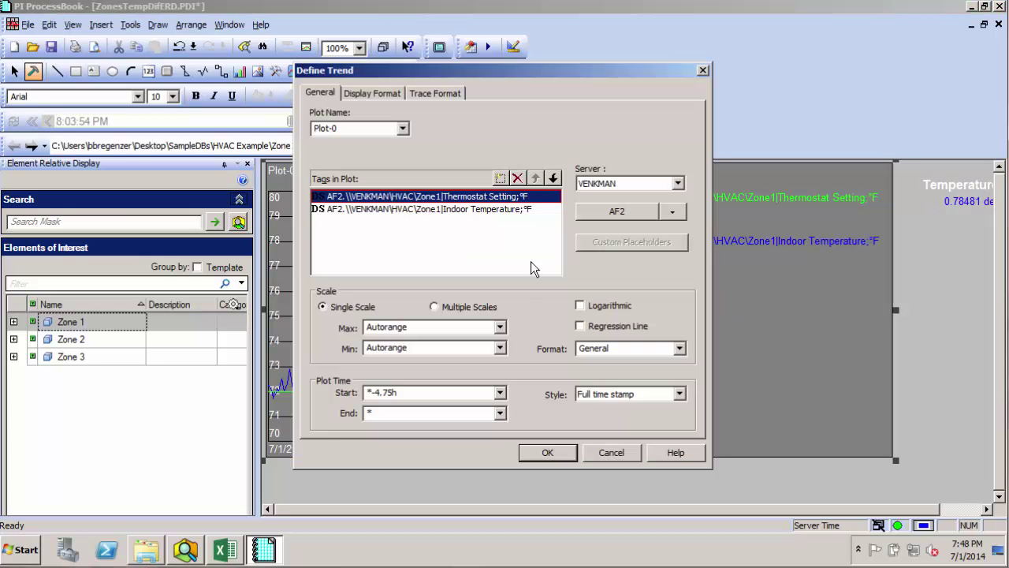
pyautogui.click(517, 178)
pyautogui.click(517, 178)
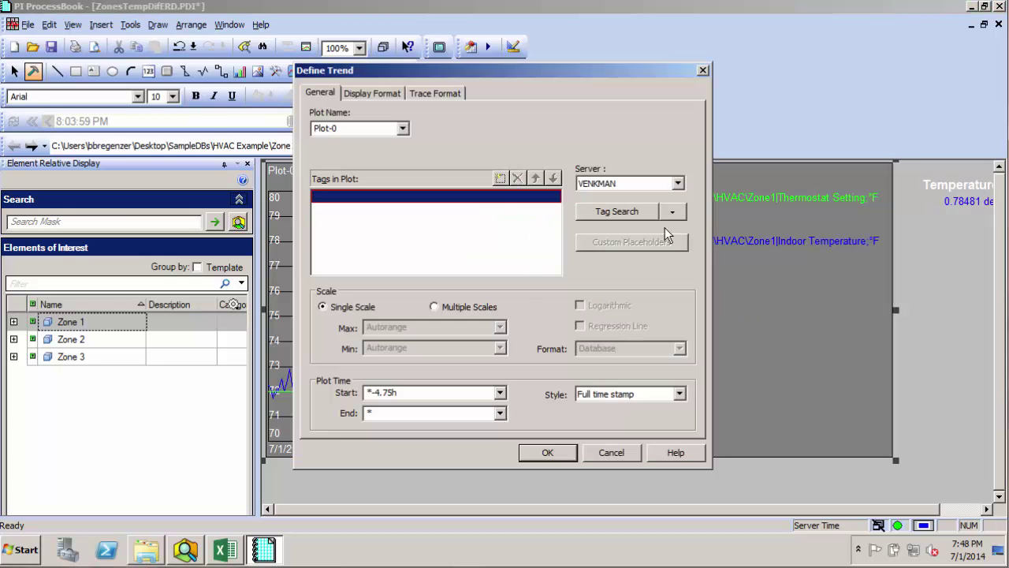
pyautogui.click(673, 211)
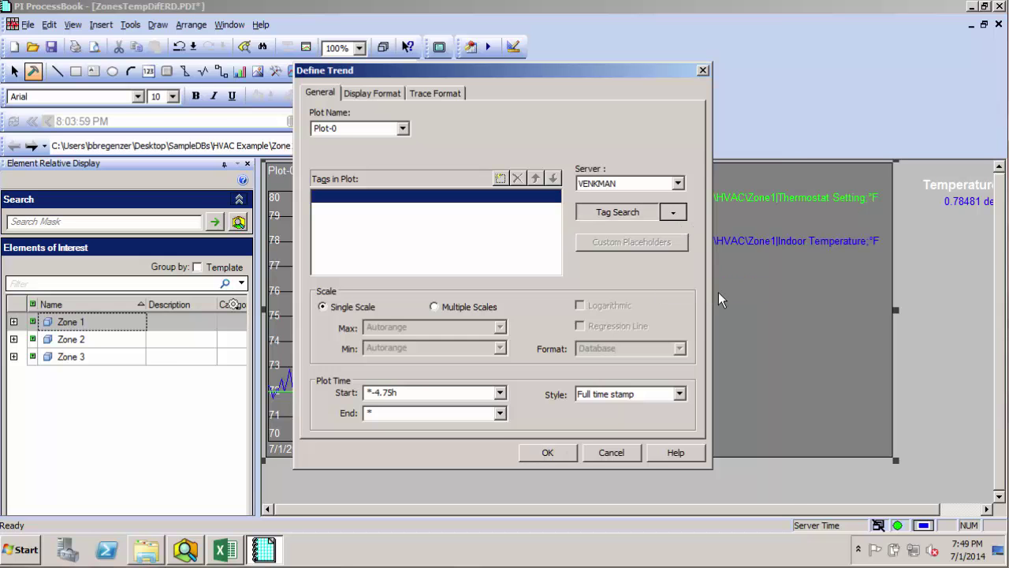
pyautogui.click(715, 290)
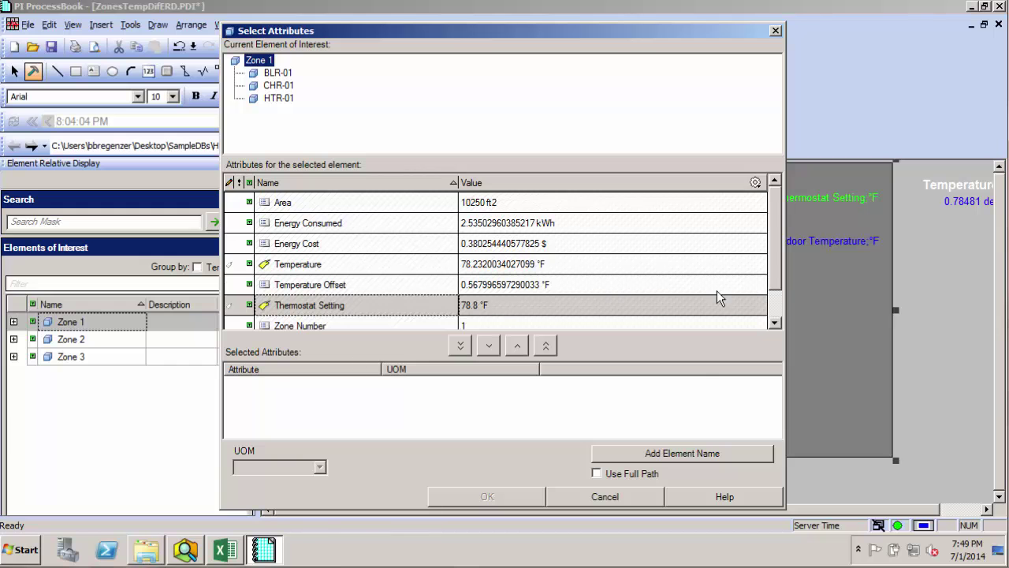
pyautogui.moveTo(773, 221); pyautogui.dragTo(768, 272)
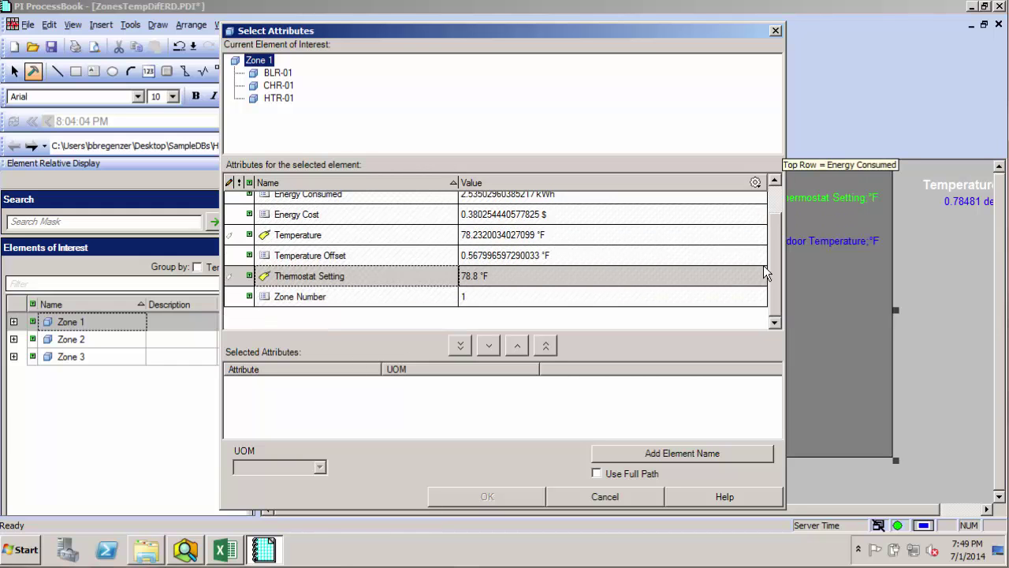
# Trend element-relative Thermostat Setting and Temperature, both in degree Fahrenheit.
pyautogui.click(335, 278)
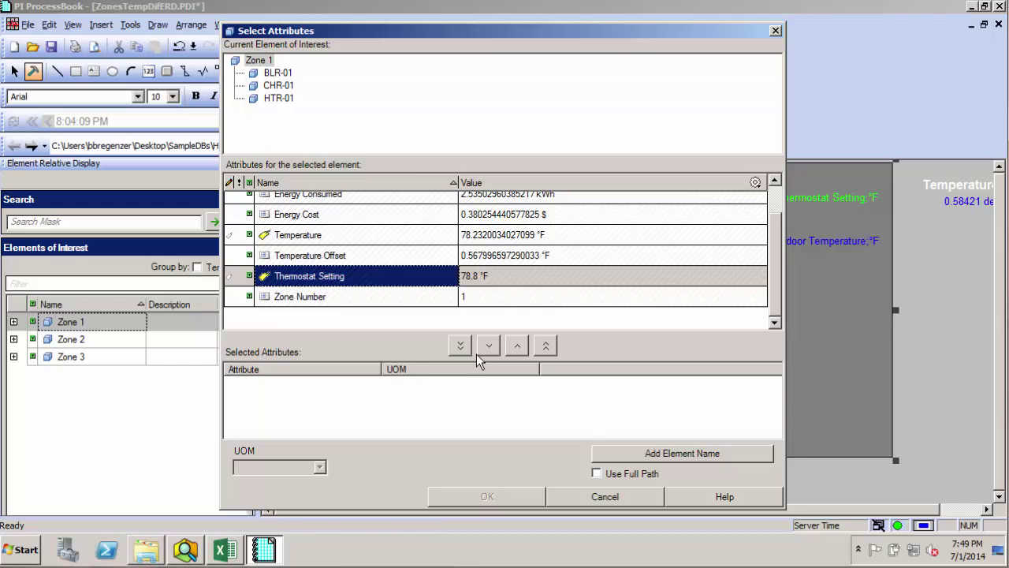
pyautogui.click(488, 345)
pyautogui.click(326, 235)
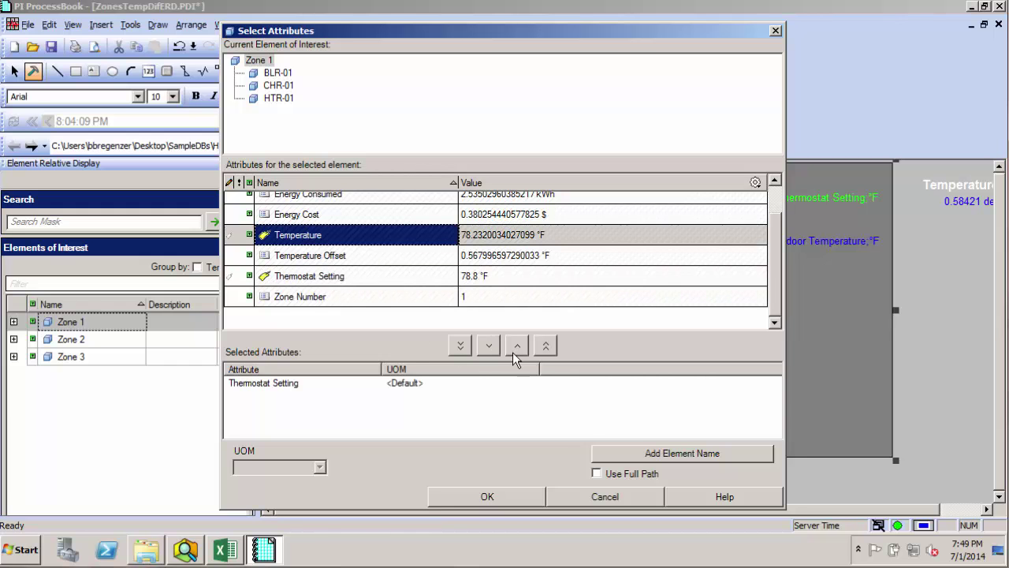
pyautogui.click(488, 346)
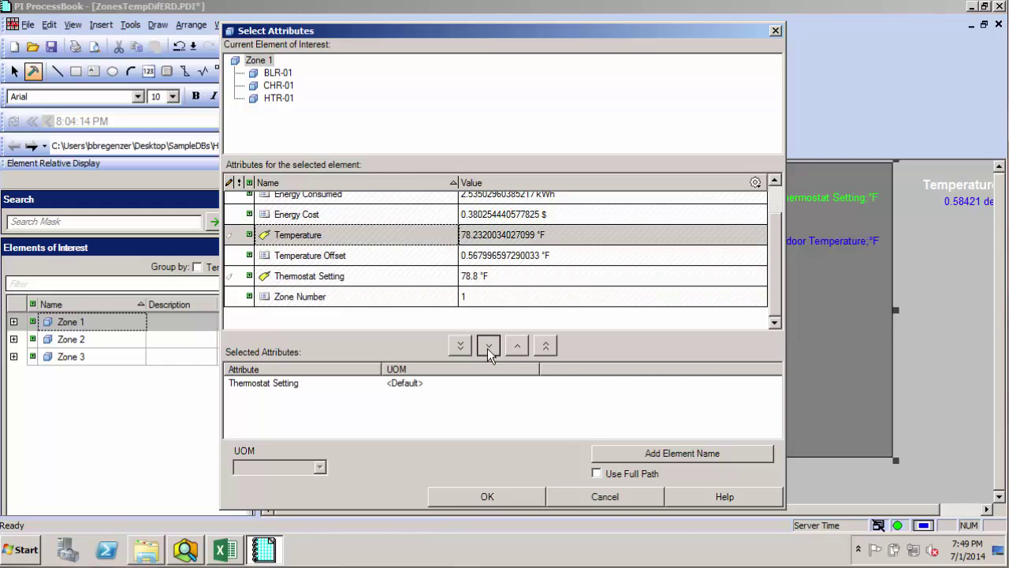
pyautogui.click(297, 384)
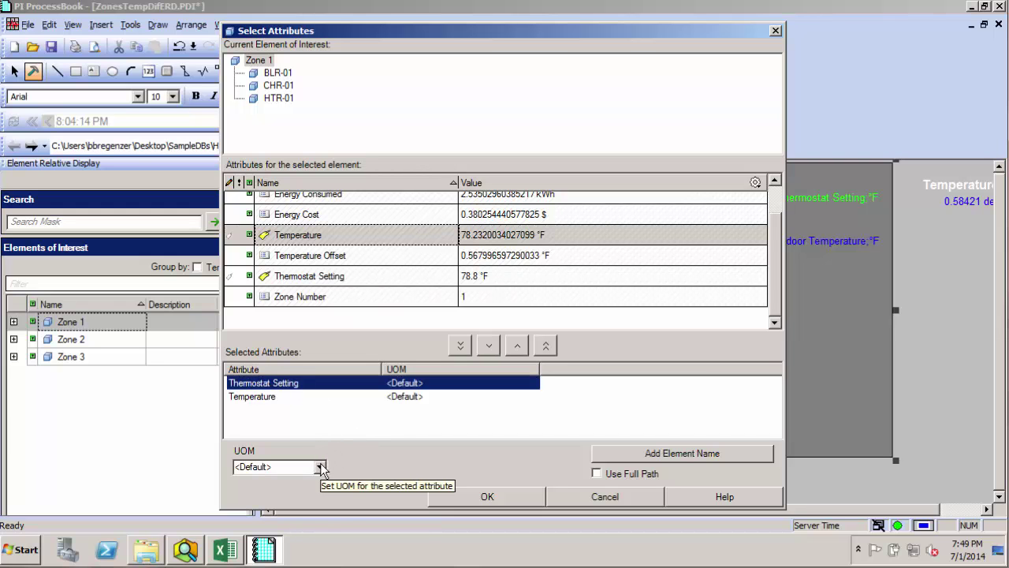
pyautogui.click(320, 467)
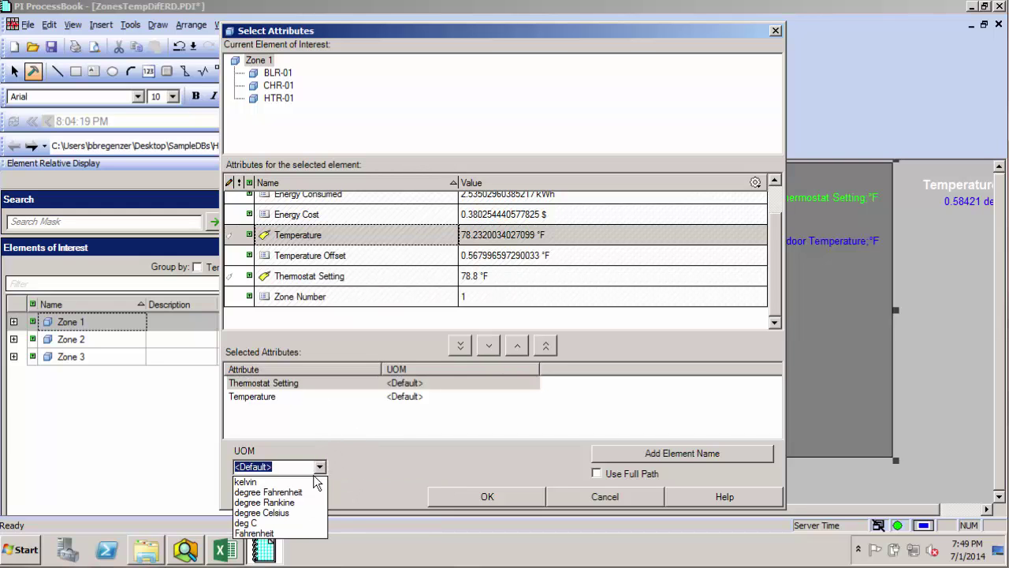
pyautogui.click(347, 487)
pyautogui.click(408, 396)
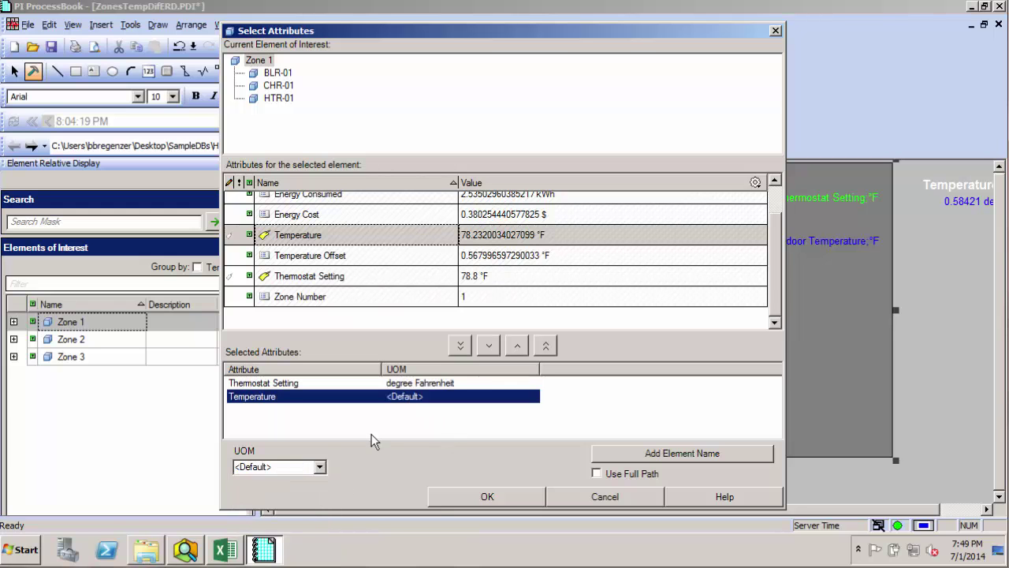
pyautogui.click(320, 467)
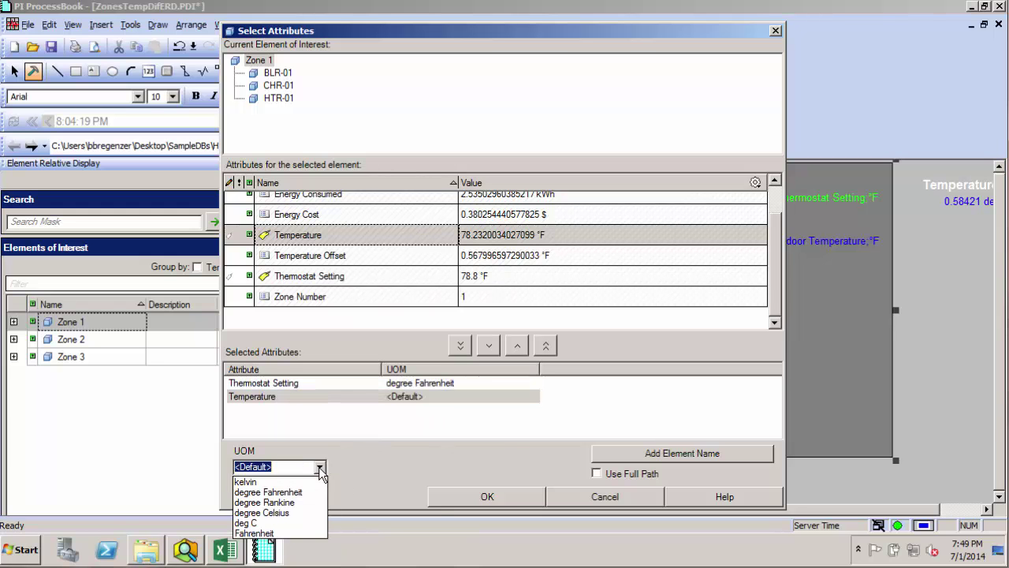
pyautogui.click(268, 492)
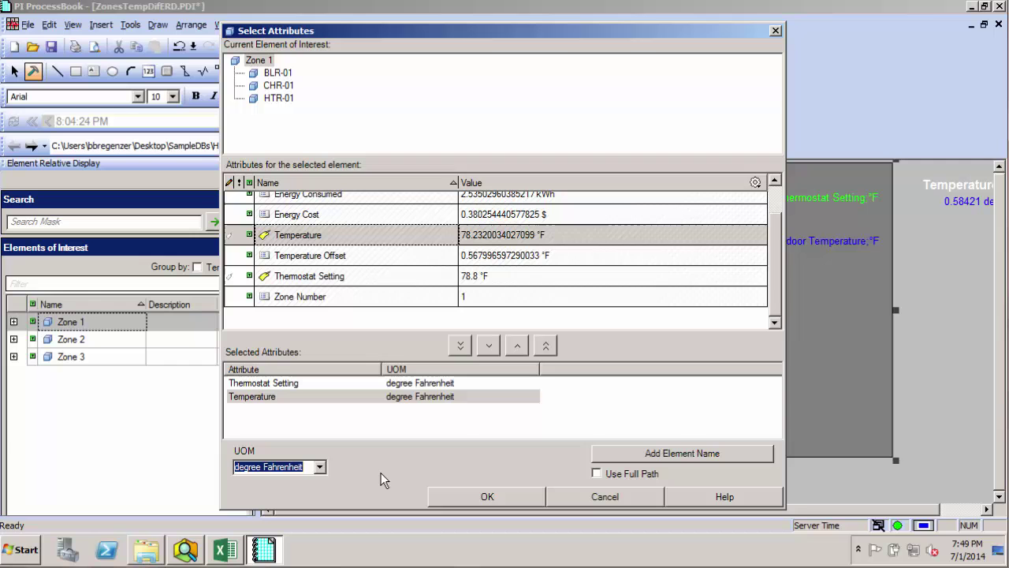
pyautogui.click(482, 497)
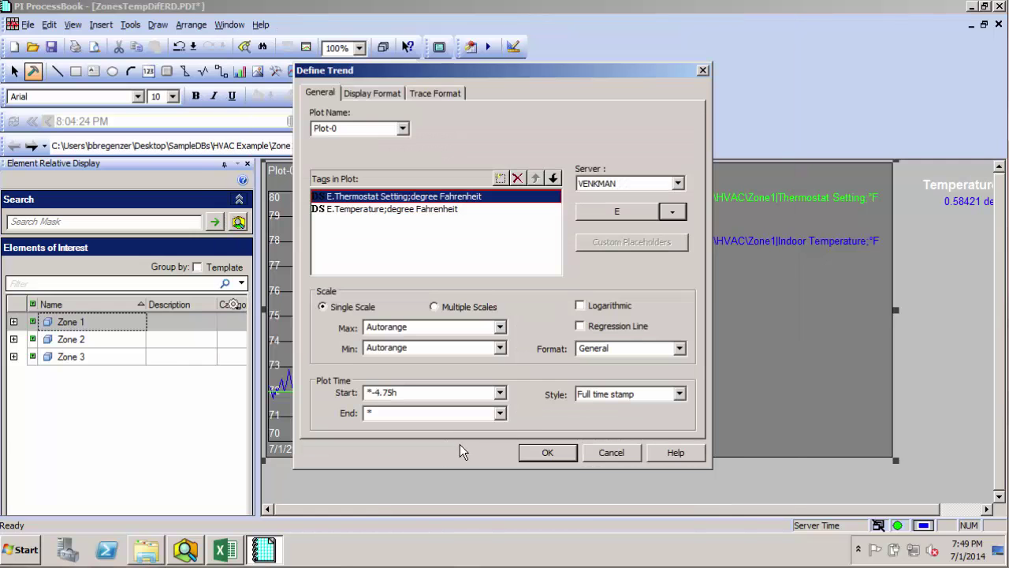
pyautogui.click(547, 451)
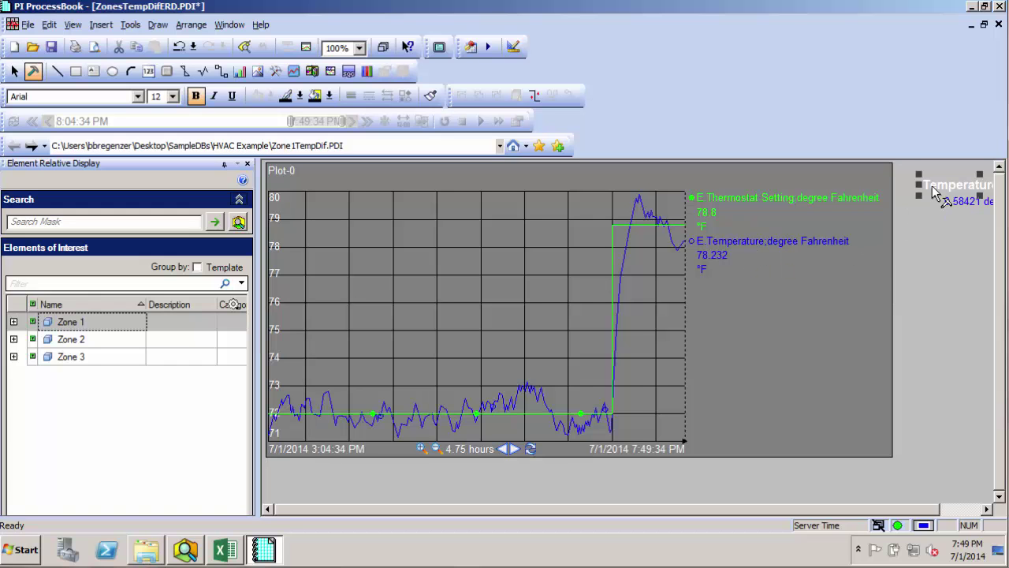
# Narrow the trend so the Temperature Offset label fits beside it.
pyautogui.click(948, 222)
pyautogui.keyDown('shift'); pyautogui.click(960, 206); pyautogui.keyUp('shift')
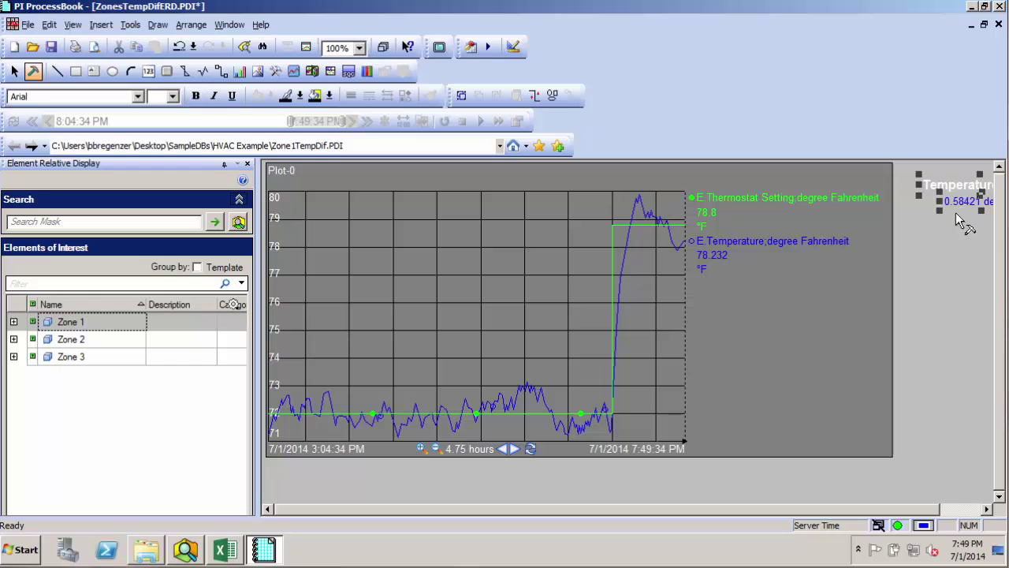
pyautogui.moveTo(893, 310); pyautogui.dragTo(856, 316)
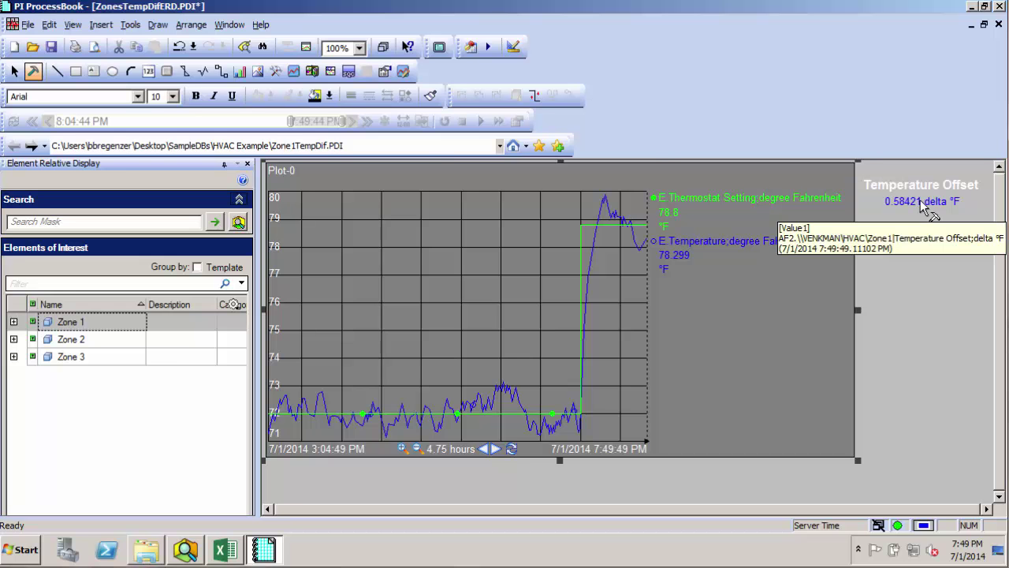
# Point the offset value at element-relative Temperature Offset in degree Fahrenheit.
pyautogui.click(920, 201)
pyautogui.doubleClick(923, 203)
pyautogui.click(565, 142)
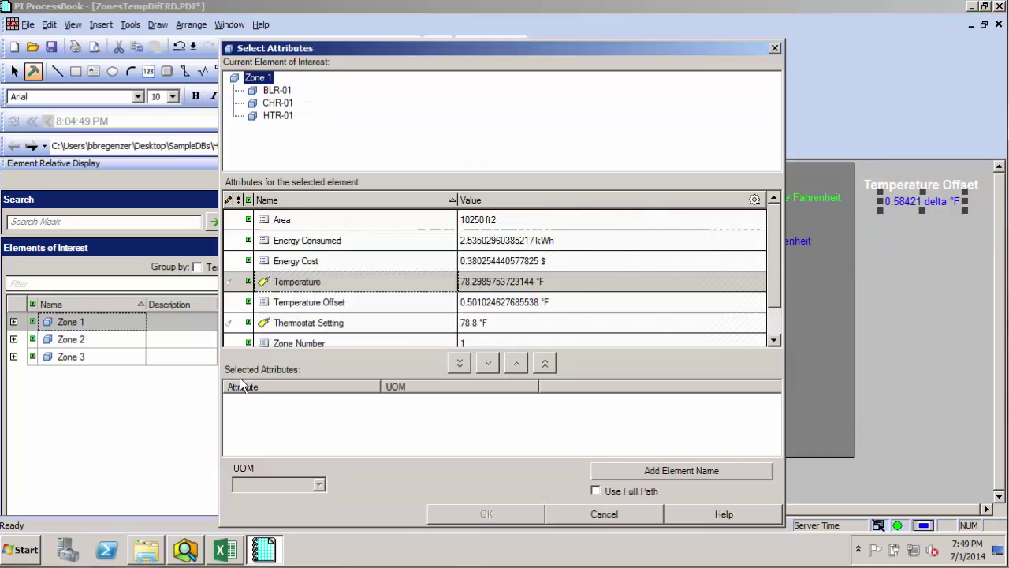
pyautogui.click(321, 303)
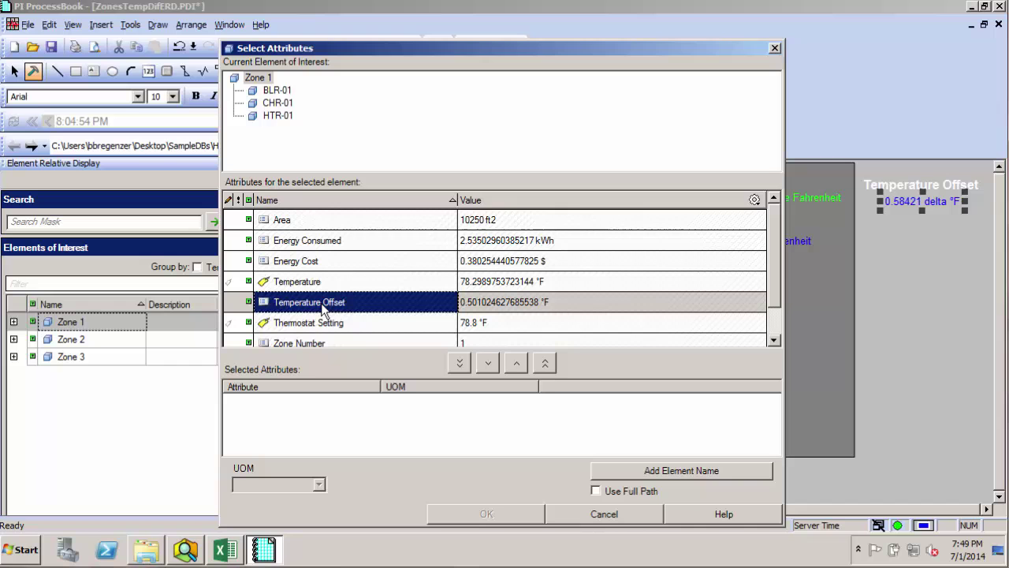
pyautogui.click(488, 363)
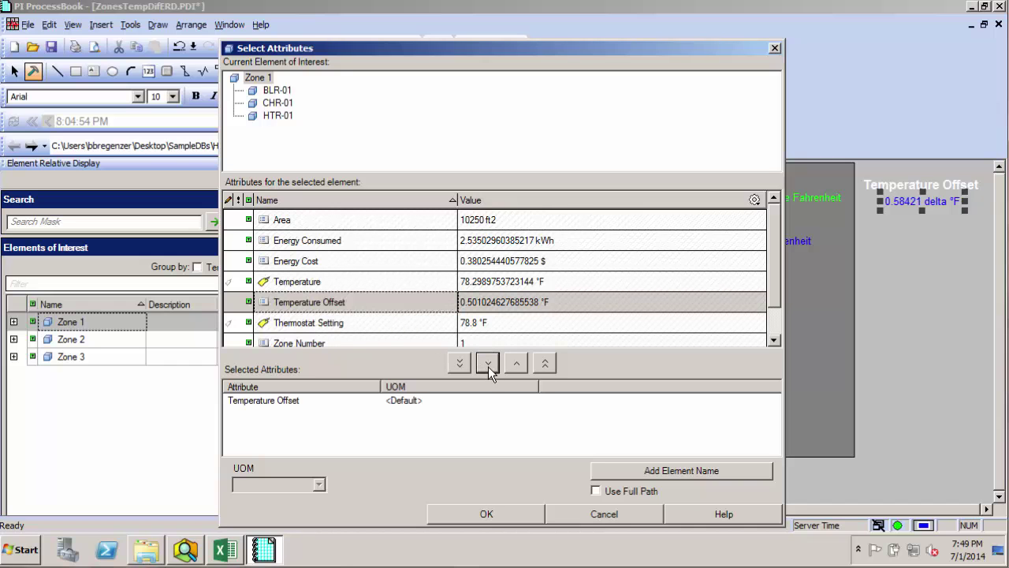
pyautogui.click(278, 403)
pyautogui.click(319, 484)
pyautogui.click(296, 511)
pyautogui.click(487, 513)
pyautogui.click(443, 415)
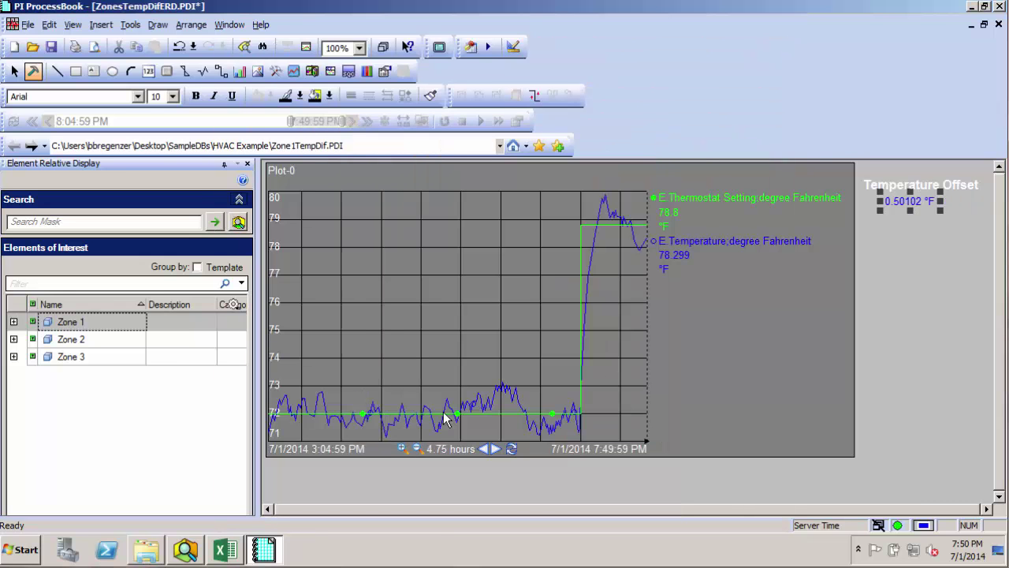
pyautogui.click(922, 281)
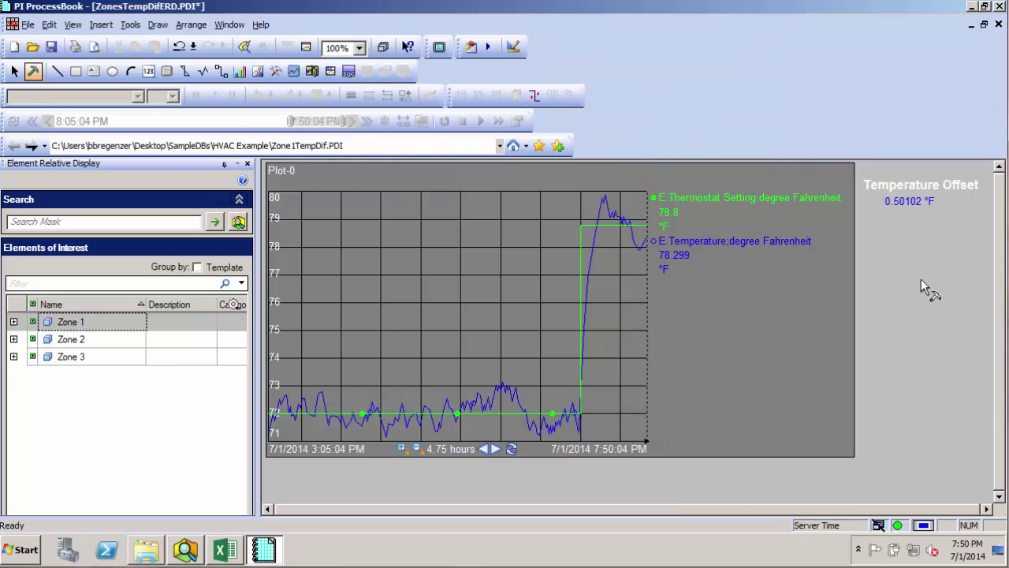
pyautogui.click(74, 340)
pyautogui.click(73, 357)
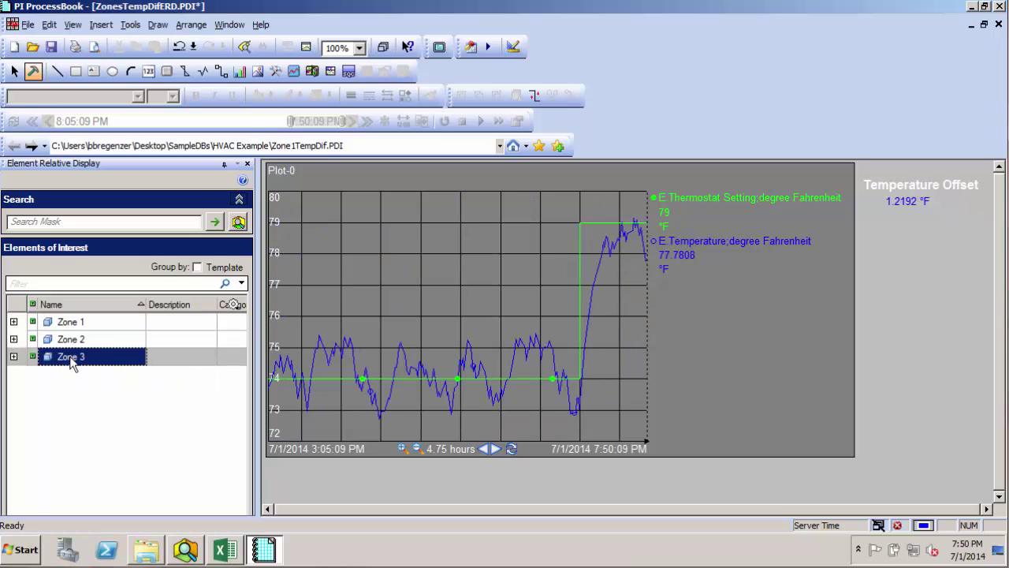
pyautogui.click(74, 346)
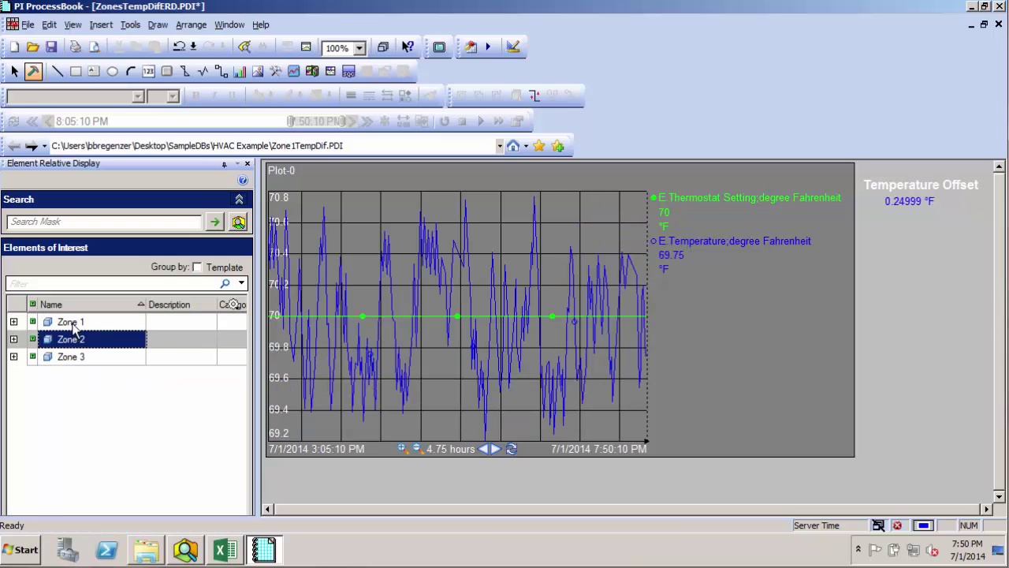
pyautogui.click(74, 325)
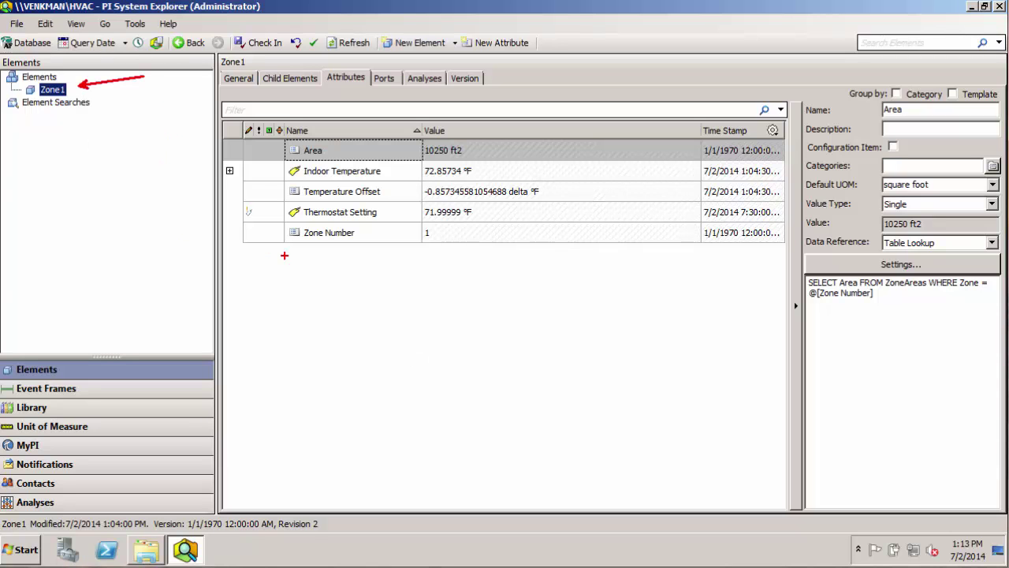
# Inspect Zone1's Area attribute, a 10250 ft2 Table Lookup on ZoneAreas by Zone Number.
pyautogui.moveTo(265, 106)
pyautogui.mouseDown()
pyautogui.moveTo(402, 254)
pyautogui.moveTo(484, 263)
pyautogui.mouseUp()
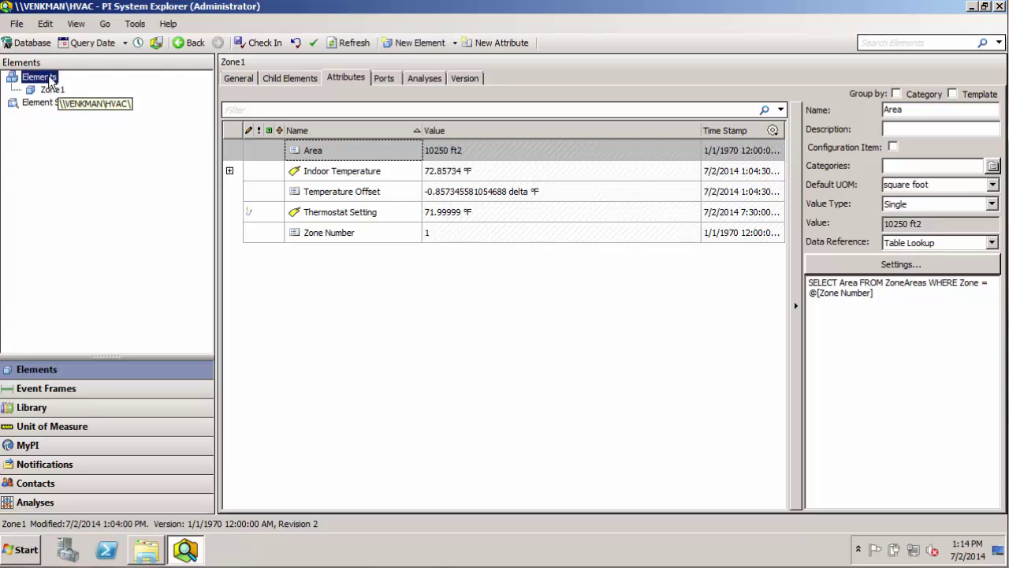
# Create a new element named Zone2 under Elements without a template.
pyautogui.rightClick(48, 76)
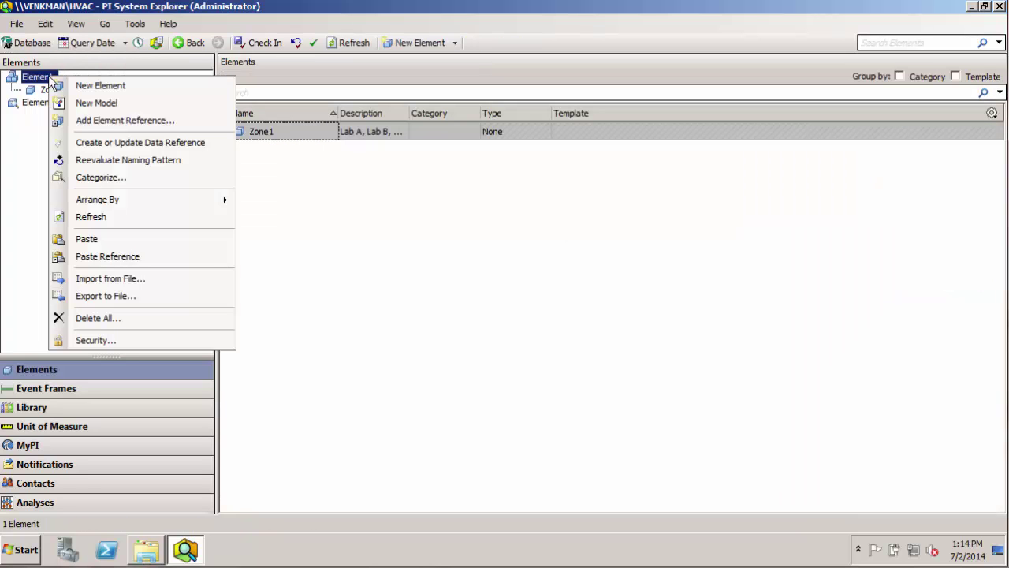
pyautogui.click(97, 86)
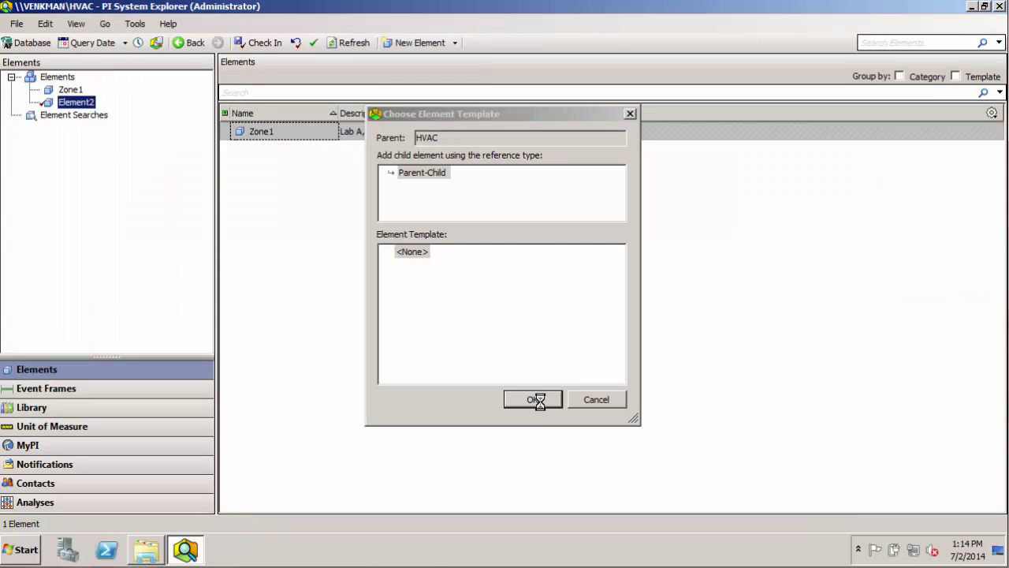
pyautogui.click(533, 398)
pyautogui.write('Zone2')
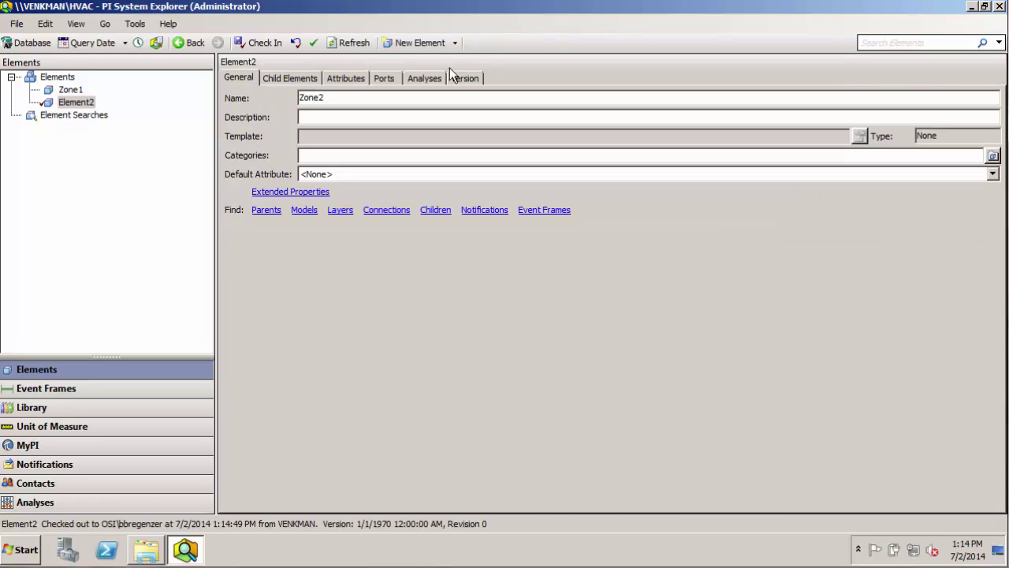
# Add three new attributes to Zone2, then compare them with Zone1's attributes.
pyautogui.click(344, 81)
pyautogui.rightClick(364, 220)
pyautogui.click(423, 228)
pyautogui.rightClick(434, 246)
pyautogui.click(464, 255)
pyautogui.rightClick(460, 274)
pyautogui.click(486, 282)
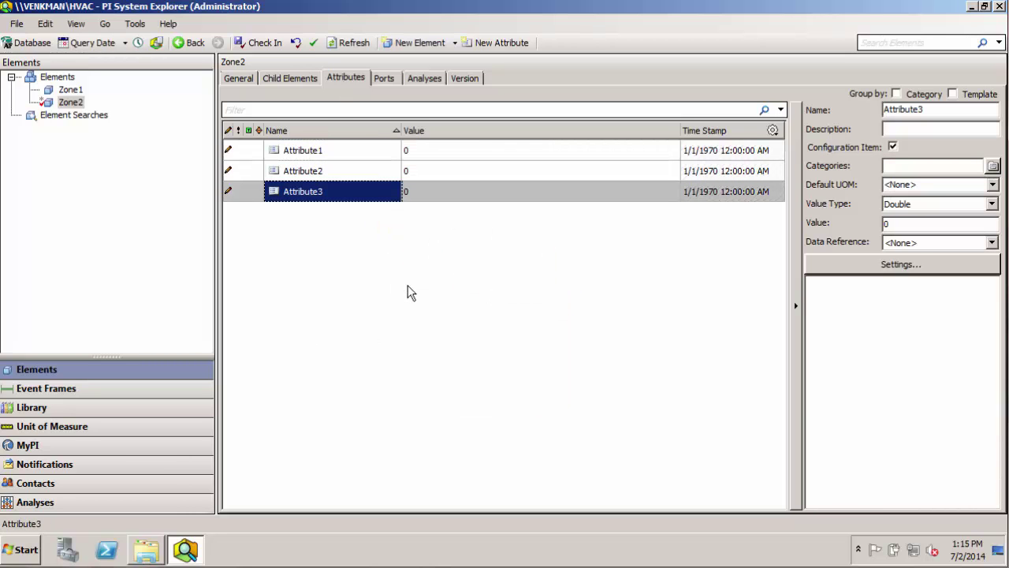
pyautogui.click(71, 89)
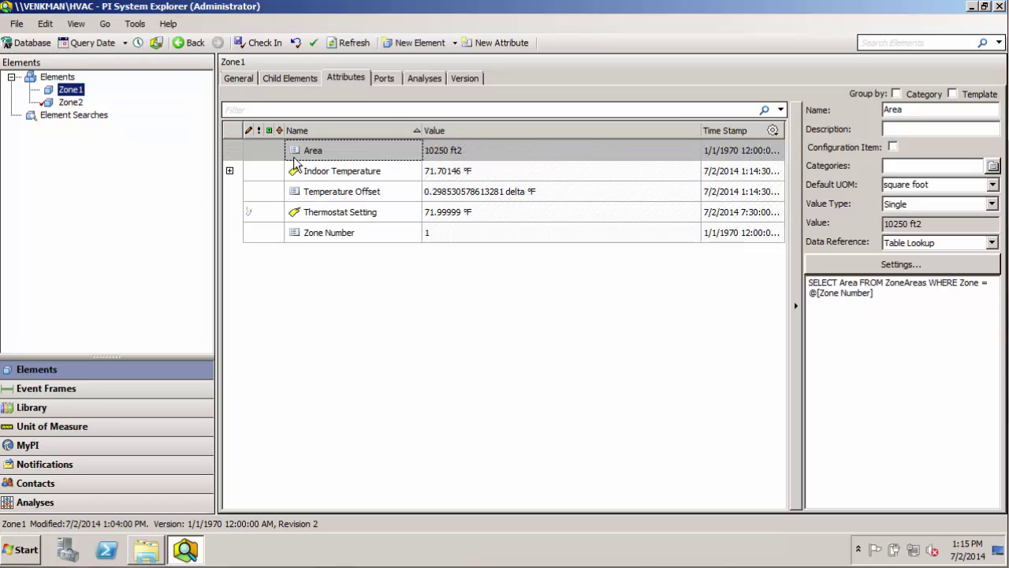
pyautogui.click(71, 102)
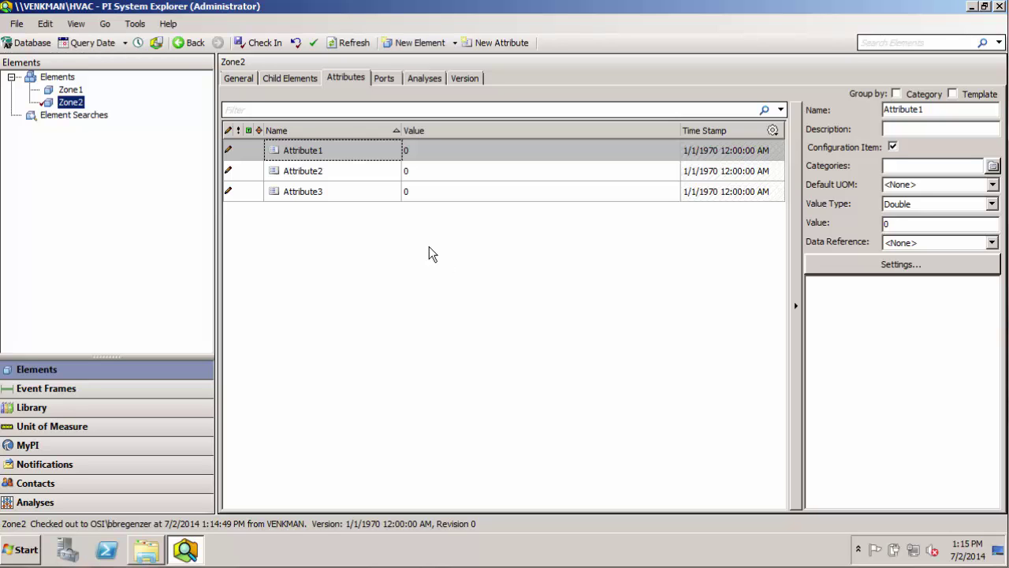
# Undo the blank Zone2's check-out, then copy Zone1 and paste it under Elements.
pyautogui.click(297, 42)
pyautogui.click(632, 388)
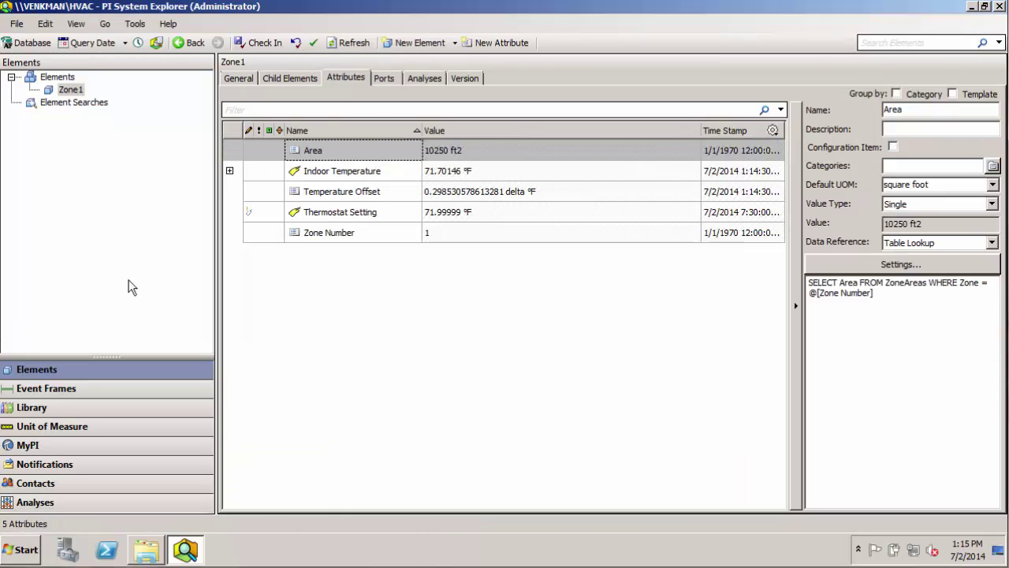
pyautogui.rightClick(75, 92)
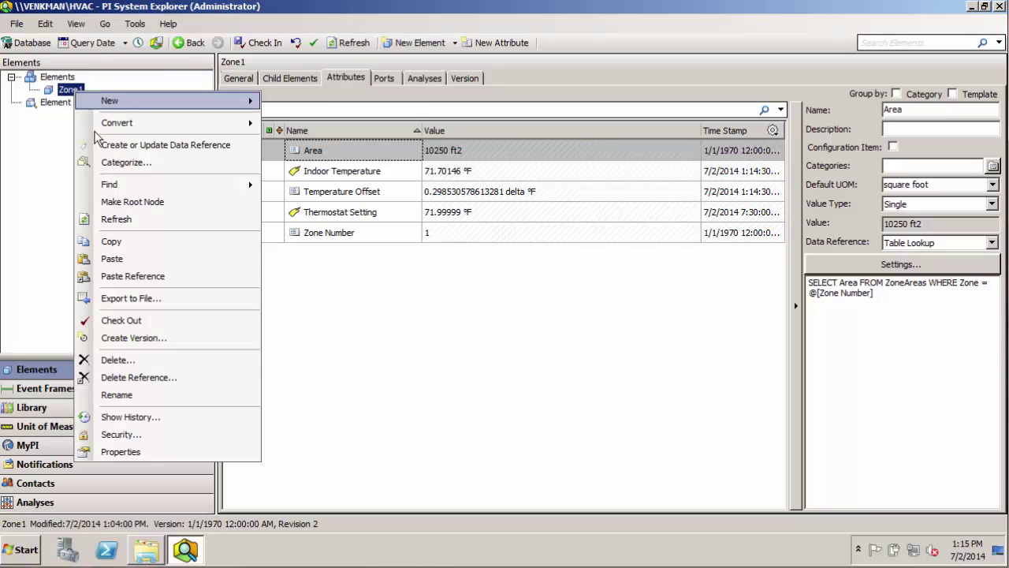
pyautogui.click(124, 243)
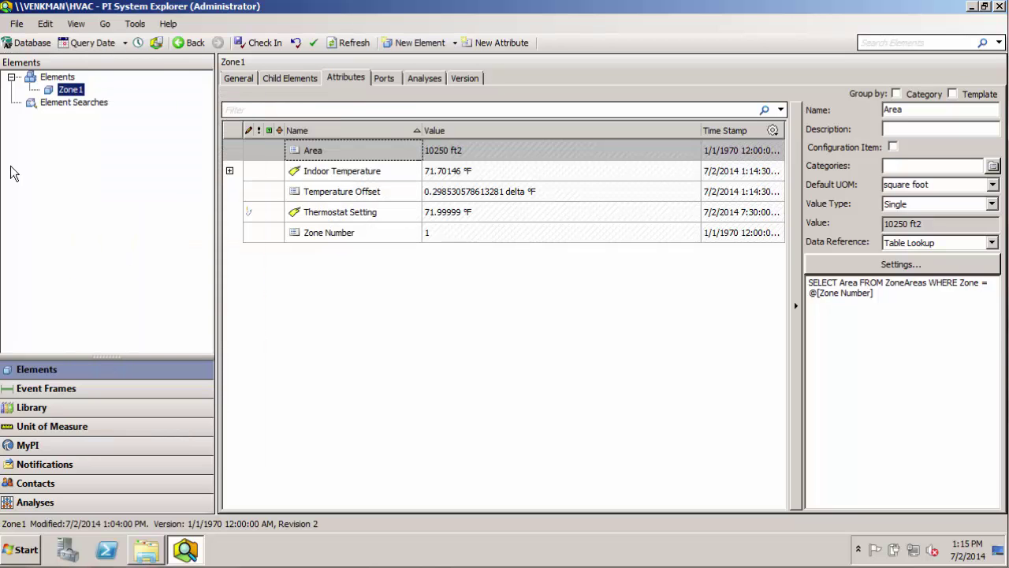
pyautogui.rightClick(57, 78)
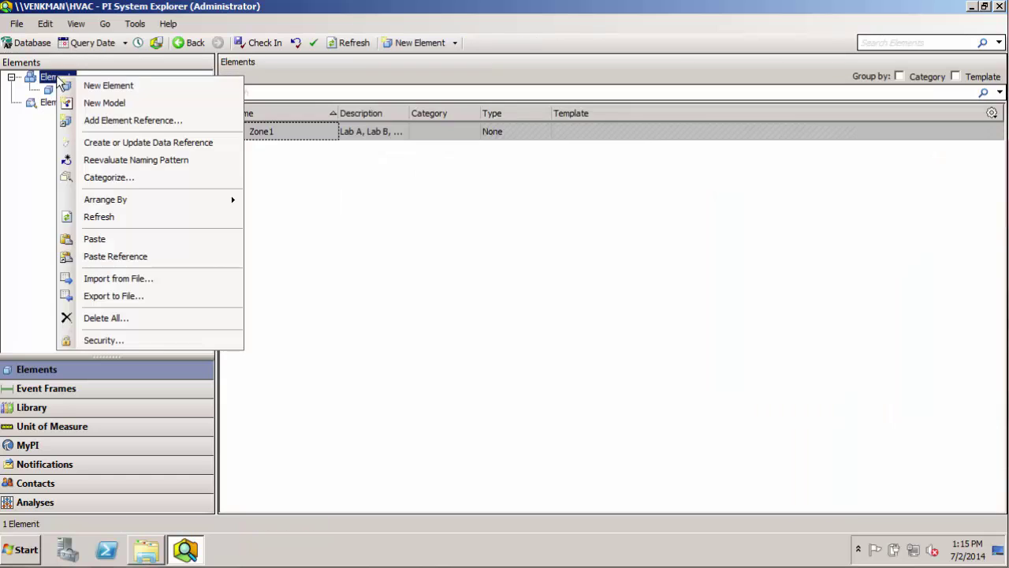
pyautogui.click(93, 239)
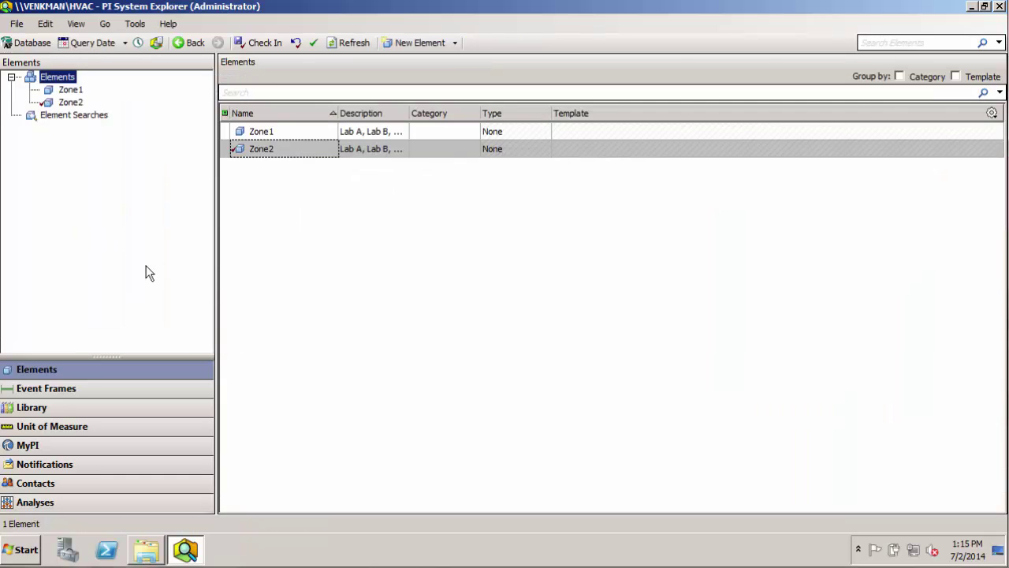
# Review Zone2's Zone Number, Area, Temperature Offset, Indoor Temperature and Thermostat Setting attributes.
pyautogui.click(70, 104)
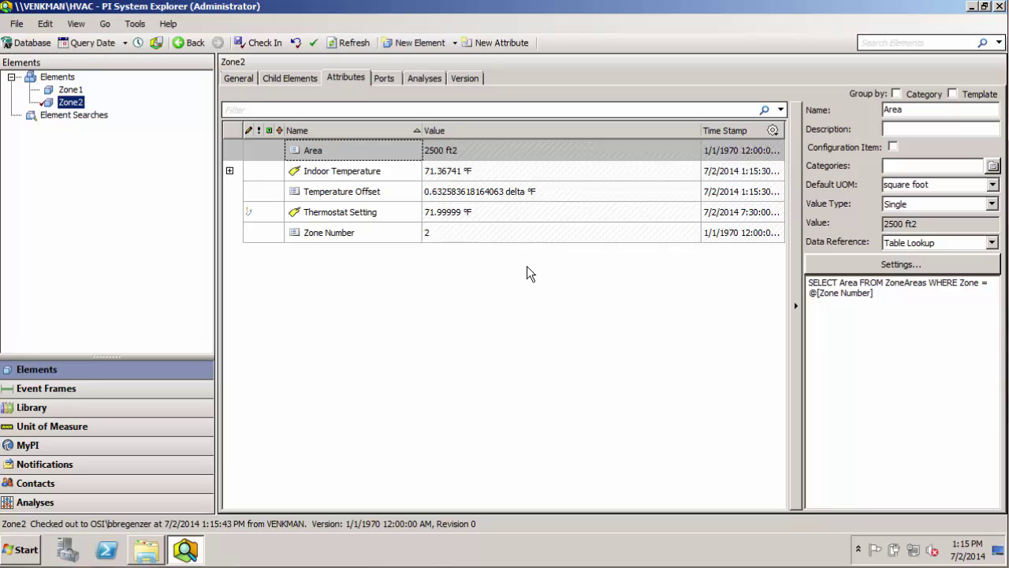
pyautogui.click(339, 237)
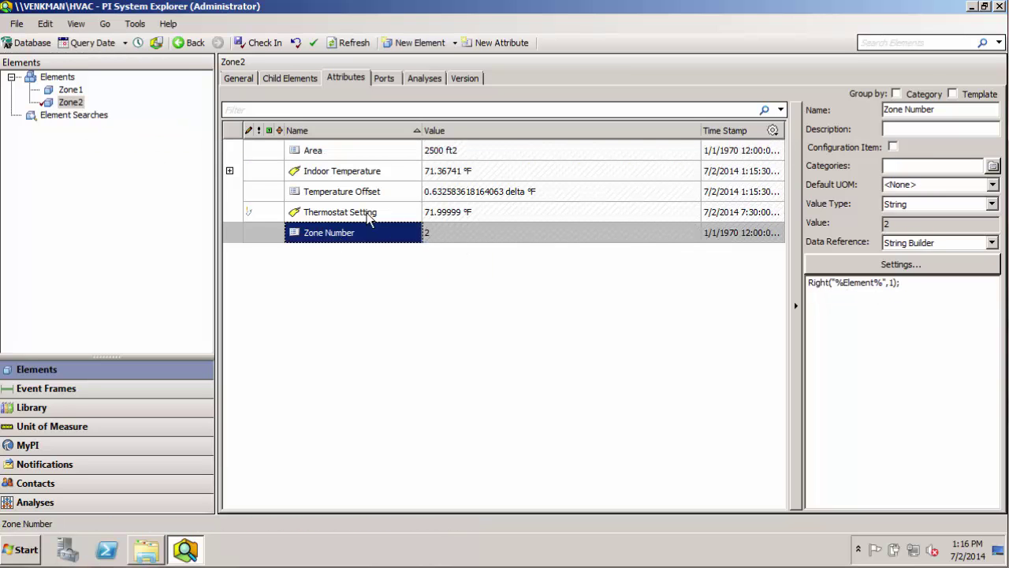
pyautogui.click(331, 155)
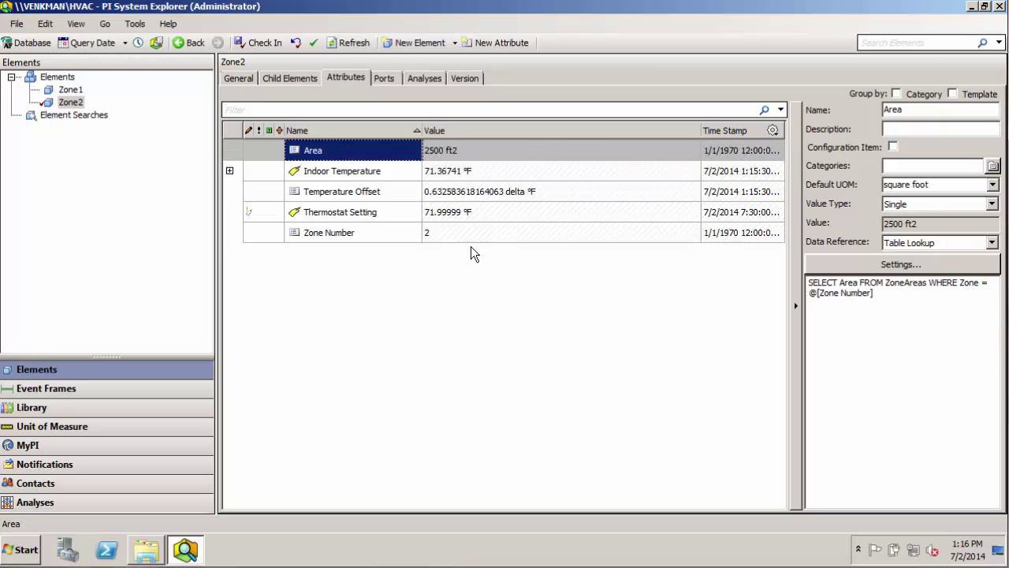
pyautogui.click(456, 191)
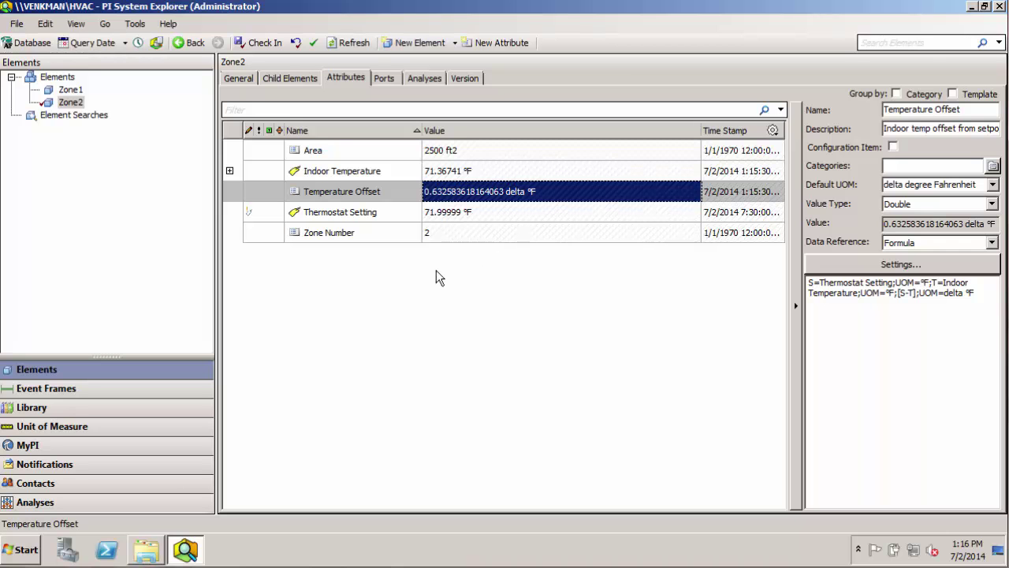
pyautogui.click(449, 172)
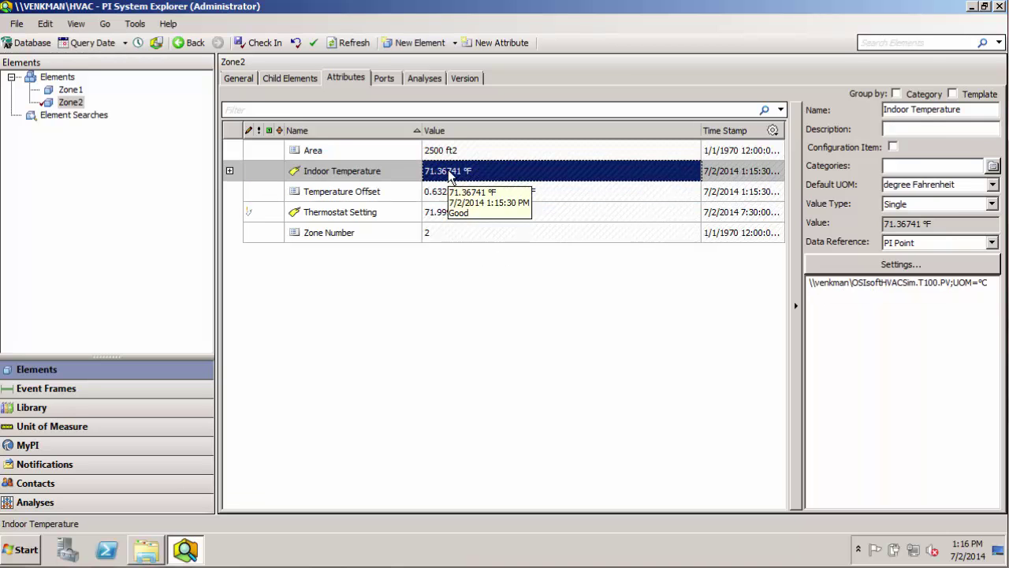
pyautogui.click(480, 213)
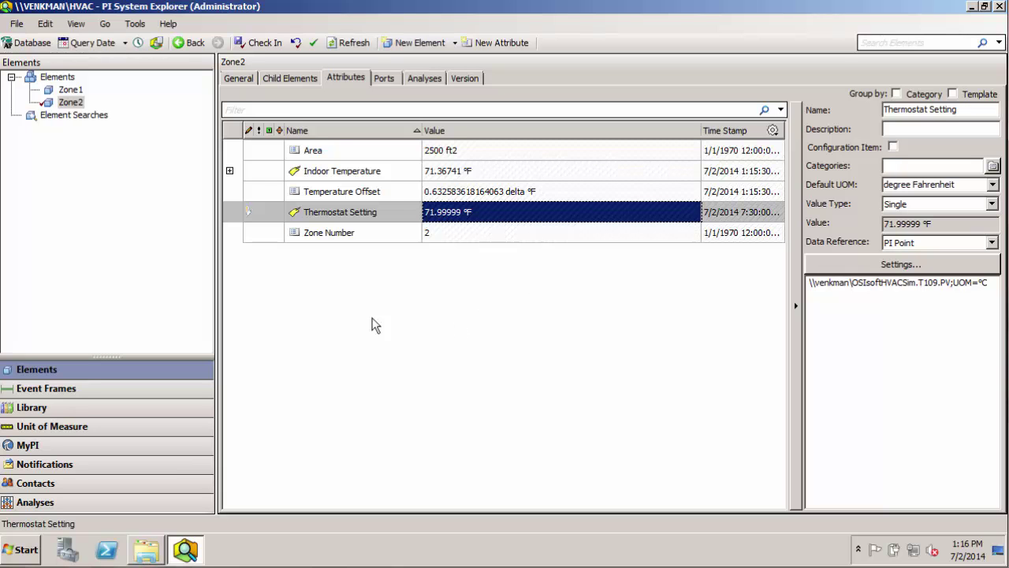
# Add a new attribute named 'Random Value' to Zone2.
pyautogui.rightClick(415, 266)
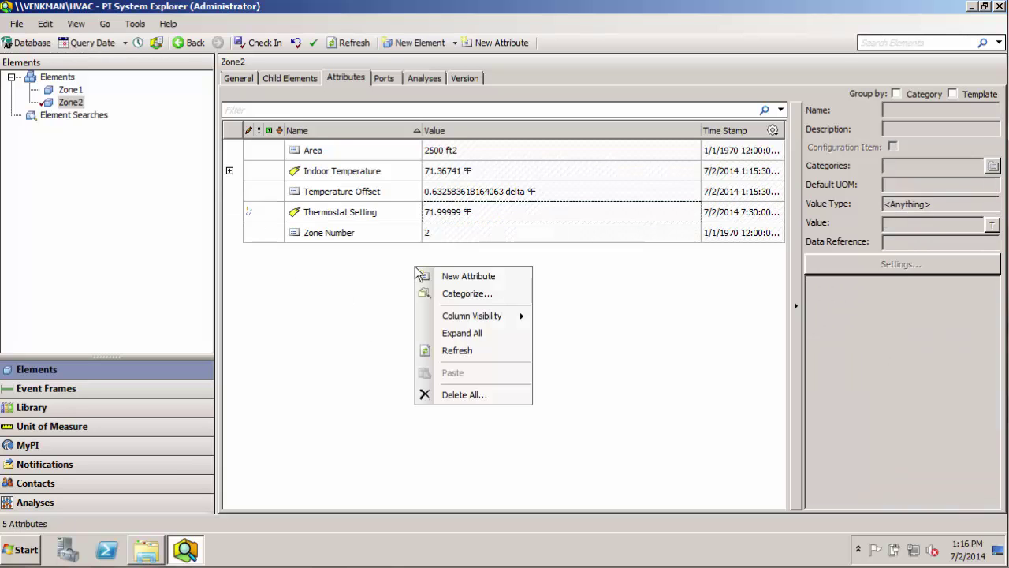
pyautogui.click(462, 276)
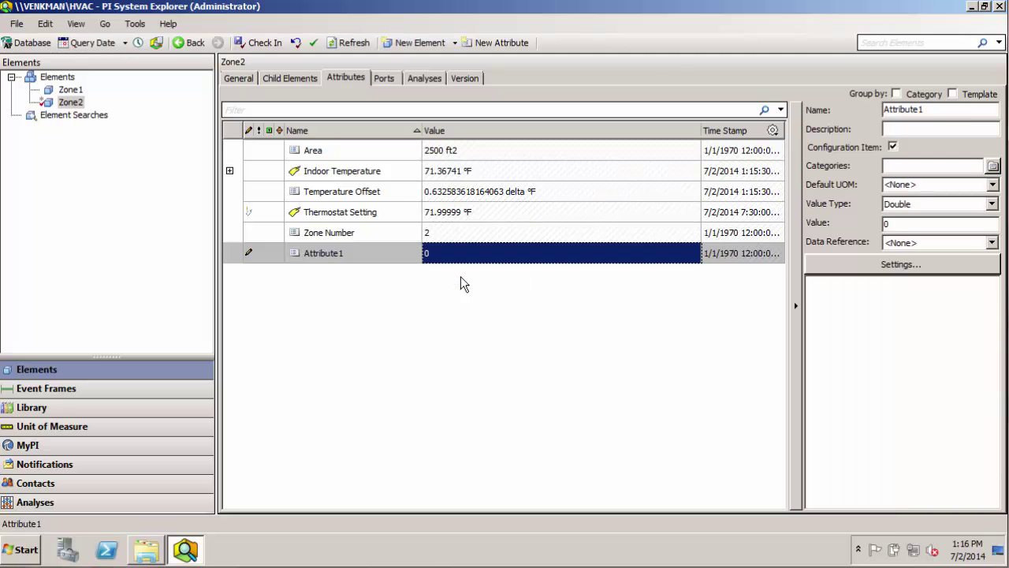
pyautogui.doubleClick(956, 109)
pyautogui.write('Random Value')
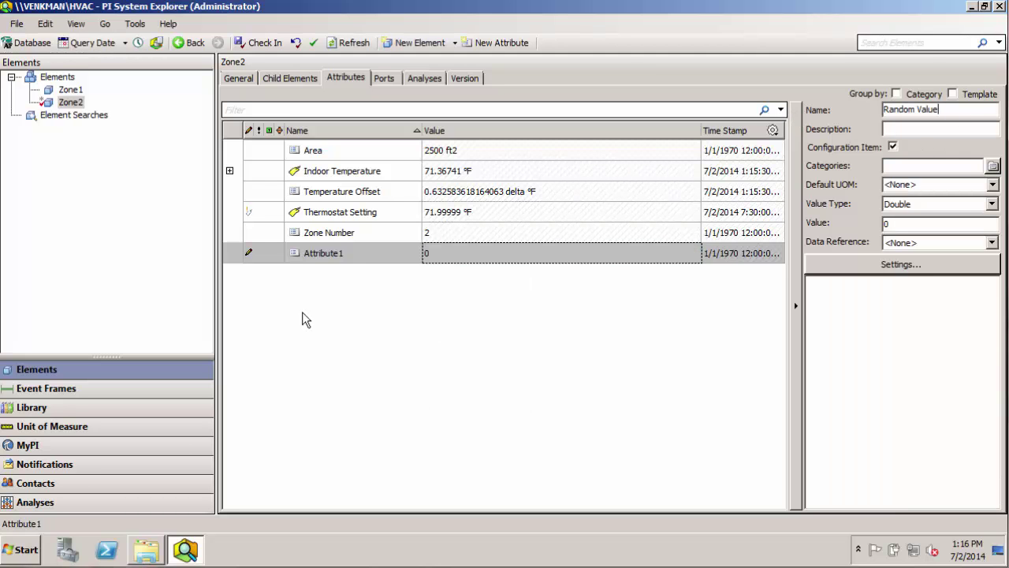
pyautogui.click(406, 342)
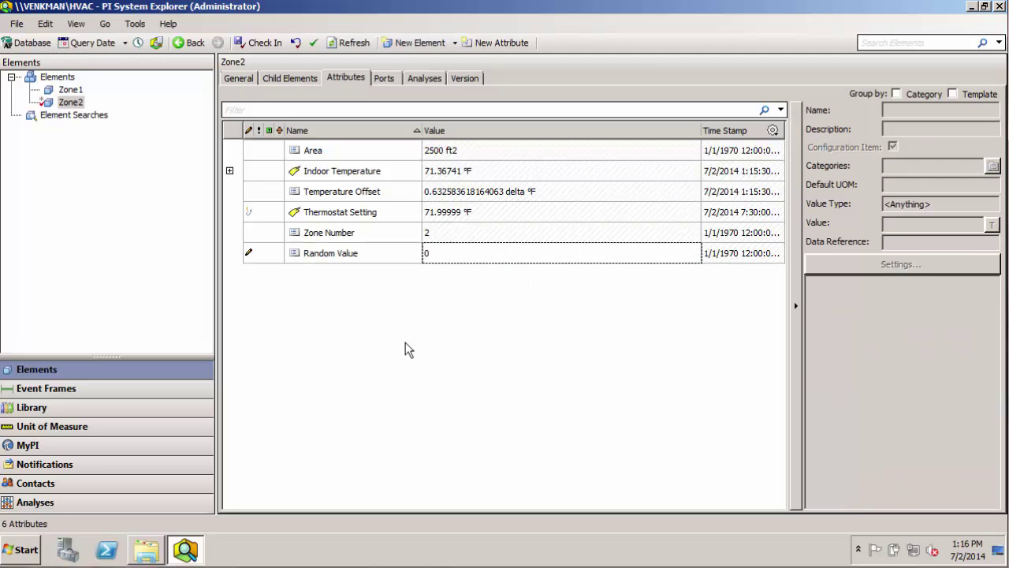
# Add a new attribute named 'Other Random Value' to Zone1 and refresh its attribute list.
pyautogui.click(77, 93)
pyautogui.rightClick(502, 292)
pyautogui.click(552, 303)
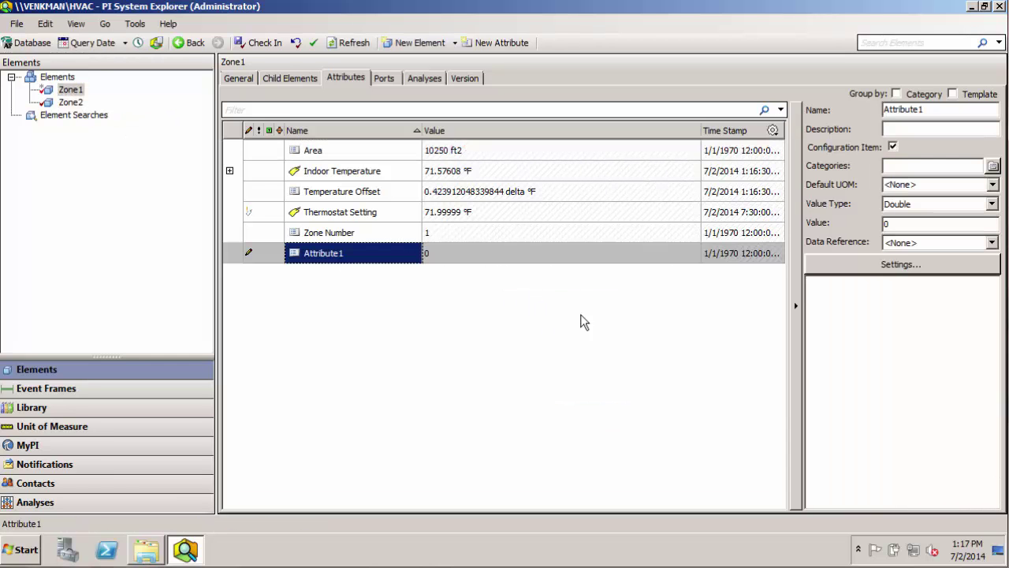
pyautogui.doubleClick(974, 112)
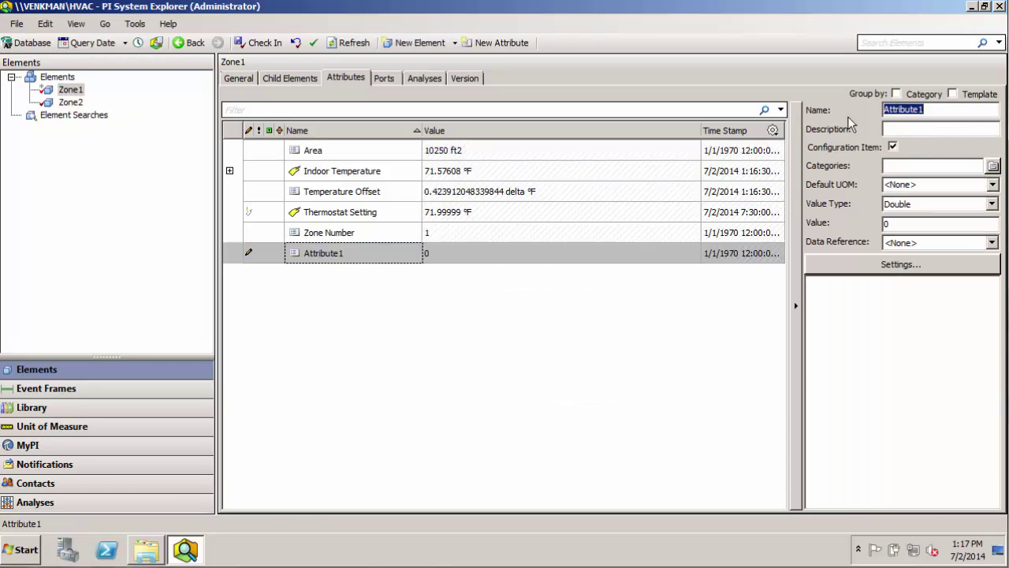
pyautogui.write('Other Random')
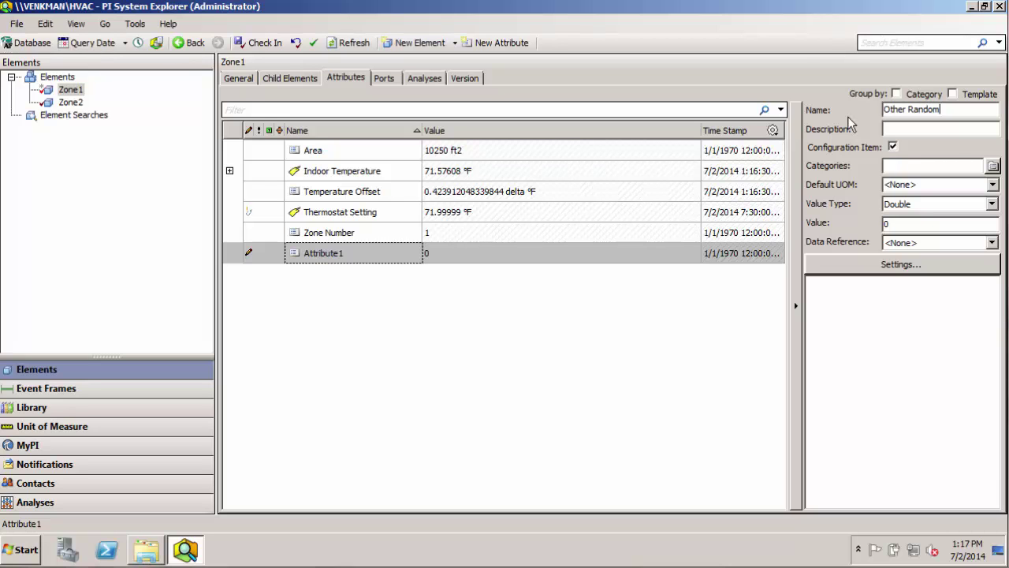
pyautogui.write(' Value')
pyautogui.press('Tab')
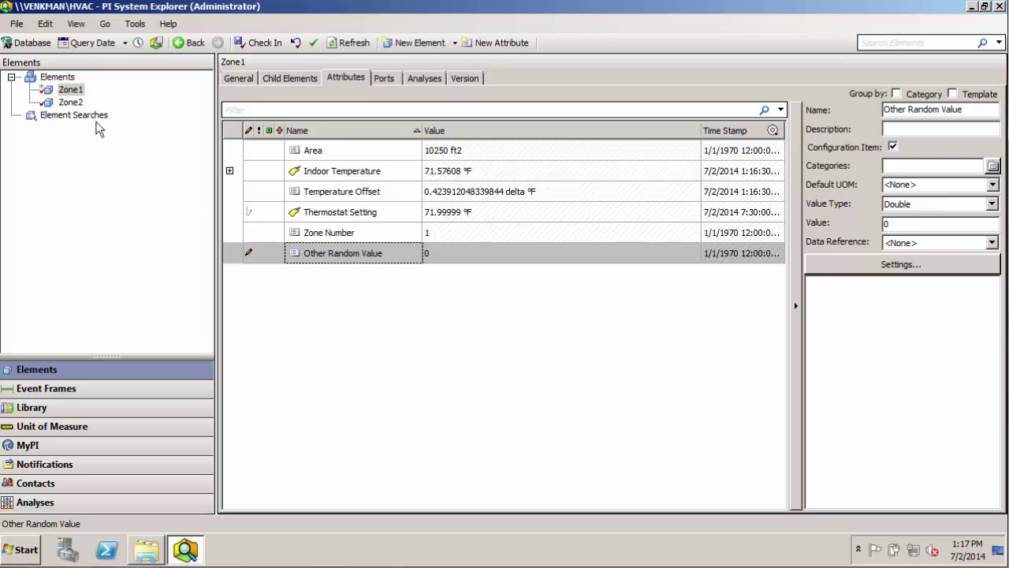
pyautogui.click(73, 91)
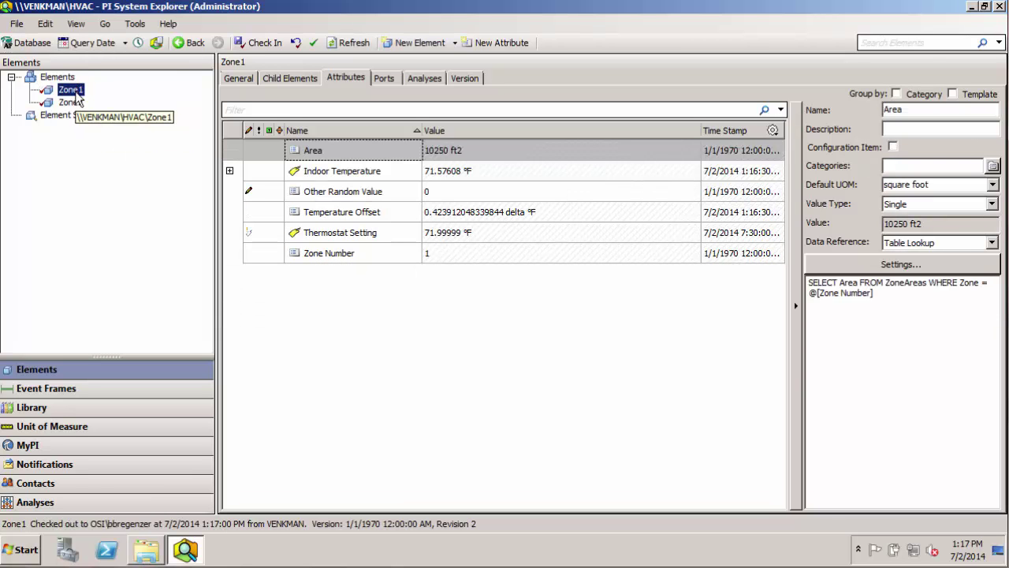